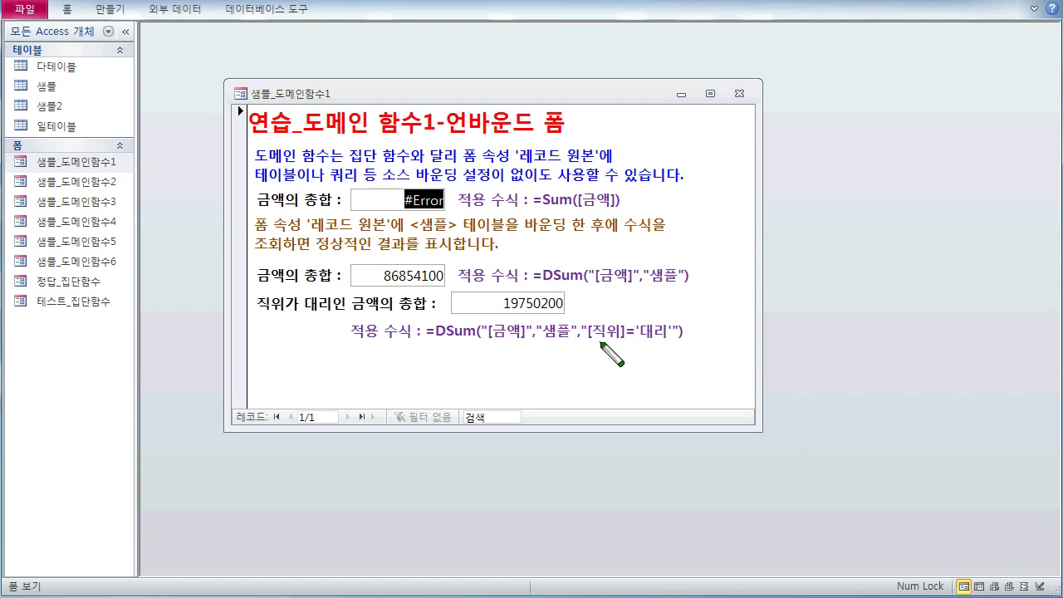
{"action": "mouse_move", "coordinate": [777, 208]}
{"action": "left_mouse_down"}
{"action": "mouse_move", "coordinate": [762, 225]}
{"action": "mouse_move", "coordinate": [869, 211]}
{"action": "mouse_move", "coordinate": [910, 221]}
{"action": "mouse_move", "coordinate": [917, 208]}
{"action": "mouse_move", "coordinate": [924, 218]}
{"action": "mouse_move", "coordinate": [837, 252]}
{"action": "mouse_move", "coordinate": [859, 259]}
{"action": "mouse_move", "coordinate": [883, 249]}
{"action": "mouse_move", "coordinate": [891, 264]}
{"action": "mouse_move", "coordinate": [946, 259]}
{"action": "left_mouse_up"}
{"action": "left_click_drag", "start_coordinate": [839, 274], "coordinate": [970, 266]}
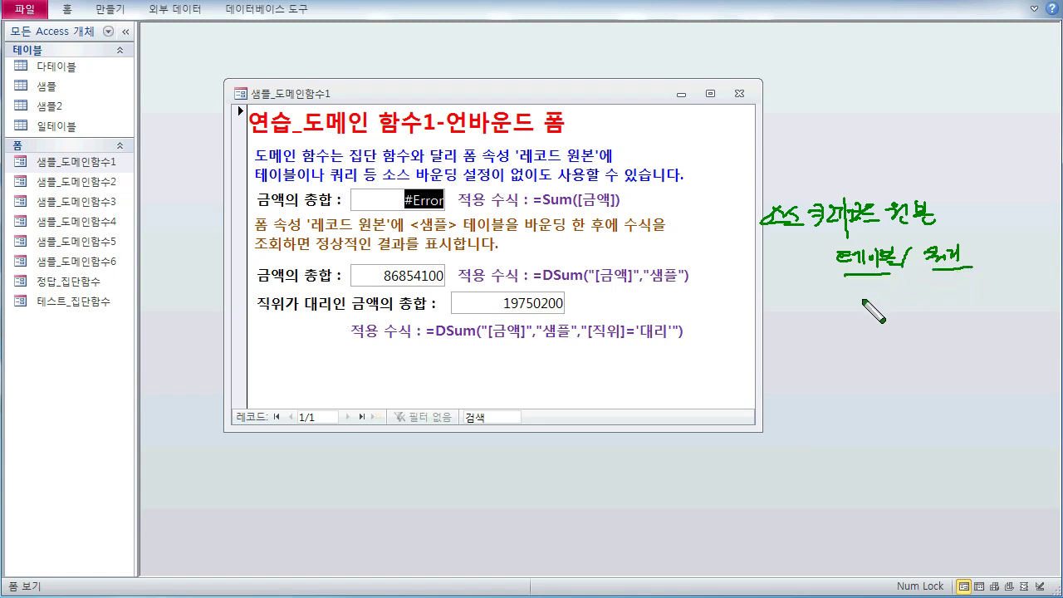
{"action": "mouse_move", "coordinate": [840, 301]}
{"action": "left_mouse_down"}
{"action": "mouse_move", "coordinate": [863, 333]}
{"action": "mouse_move", "coordinate": [871, 314]}
{"action": "mouse_move", "coordinate": [906, 320]}
{"action": "mouse_move", "coordinate": [922, 300]}
{"action": "mouse_move", "coordinate": [928, 317]}
{"action": "mouse_move", "coordinate": [916, 328]}
{"action": "mouse_move", "coordinate": [927, 327]}
{"action": "left_mouse_up"}
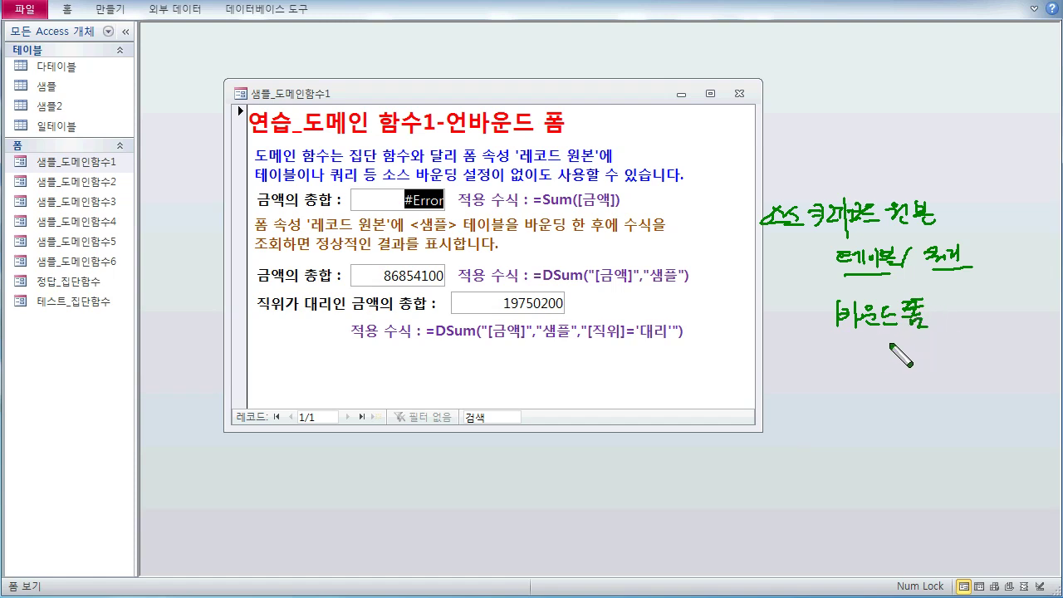
{"action": "left_click_drag", "start_coordinate": [979, 253], "coordinate": [978, 264]}
{"action": "left_click_drag", "start_coordinate": [978, 252], "coordinate": [980, 265]}
{"action": "left_click_drag", "start_coordinate": [848, 366], "coordinate": [861, 382]}
{"action": "mouse_move", "coordinate": [861, 366]}
{"action": "left_mouse_down"}
{"action": "mouse_move", "coordinate": [848, 382]}
{"action": "mouse_move", "coordinate": [893, 372]}
{"action": "mouse_move", "coordinate": [901, 381]}
{"action": "left_mouse_up"}
{"action": "mouse_move", "coordinate": [889, 378]}
{"action": "left_mouse_down"}
{"action": "mouse_move", "coordinate": [907, 385]}
{"action": "mouse_move", "coordinate": [930, 374]}
{"action": "mouse_move", "coordinate": [944, 383]}
{"action": "mouse_move", "coordinate": [948, 367]}
{"action": "mouse_move", "coordinate": [967, 382]}
{"action": "mouse_move", "coordinate": [972, 365]}
{"action": "mouse_move", "coordinate": [980, 381]}
{"action": "left_mouse_up"}
{"action": "left_click_drag", "start_coordinate": [887, 398], "coordinate": [982, 391]}
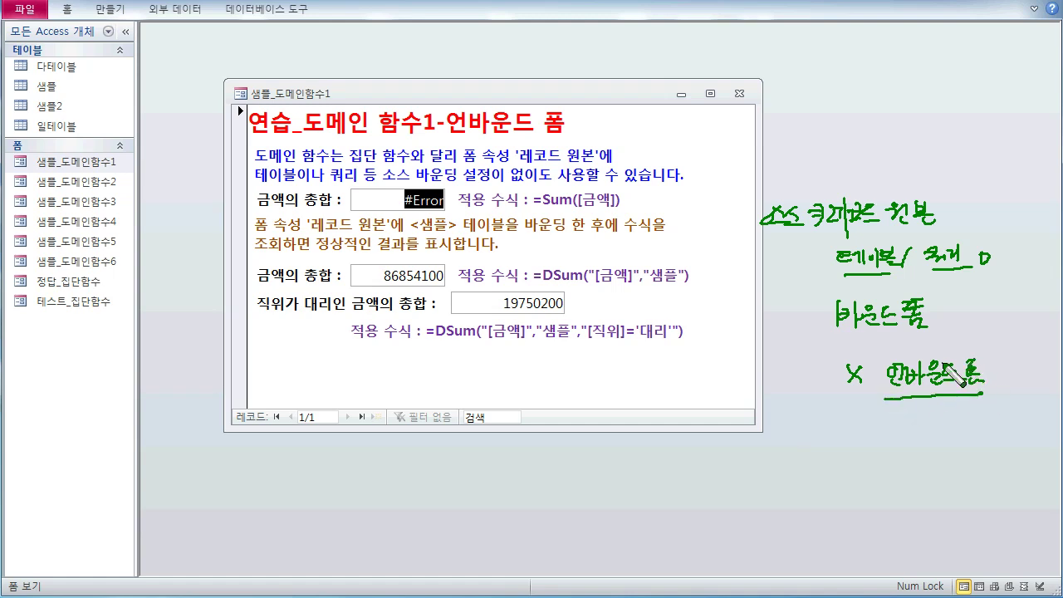
{"action": "key", "text": "Escape"}
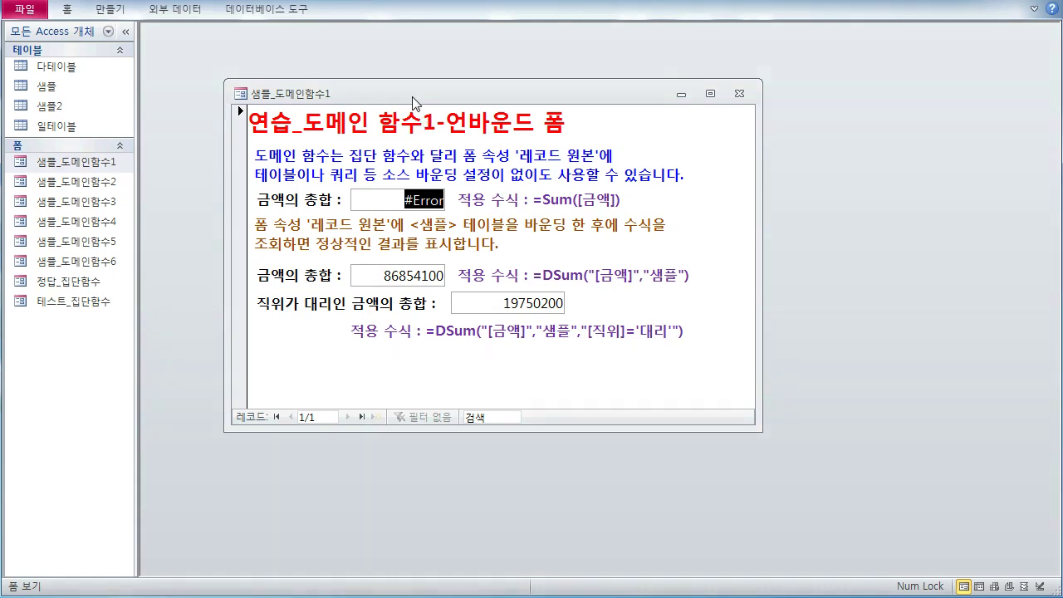
Inspect the record source property of the 샘플_도메인함수1 form in design view, and return to form view
{"action": "right_click", "coordinate": [414, 102]}
{"action": "left_click", "coordinate": [445, 210]}
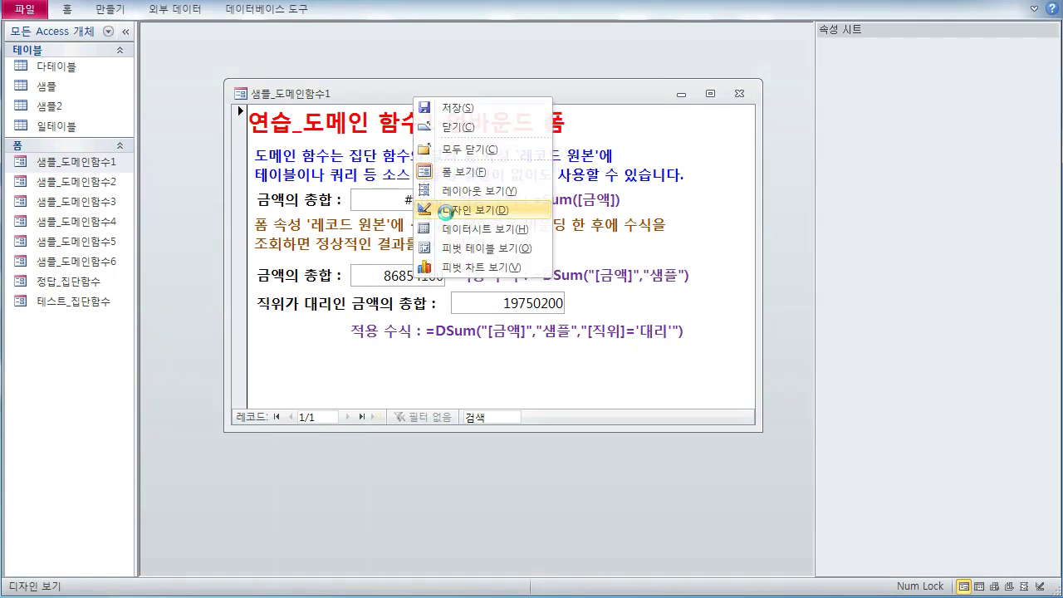
{"action": "left_click", "coordinate": [991, 92]}
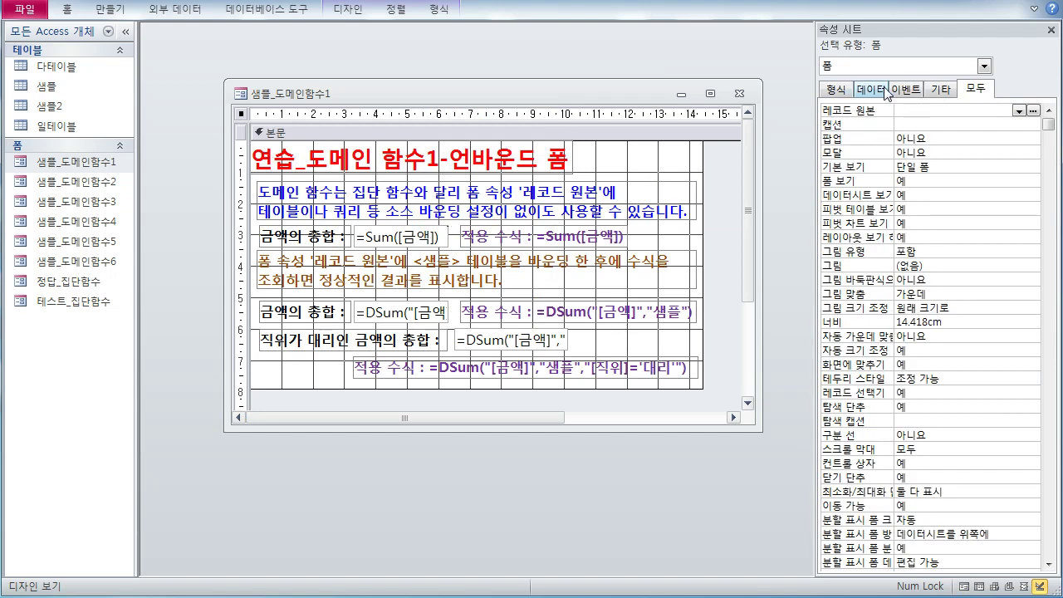
{"action": "left_click", "coordinate": [919, 110]}
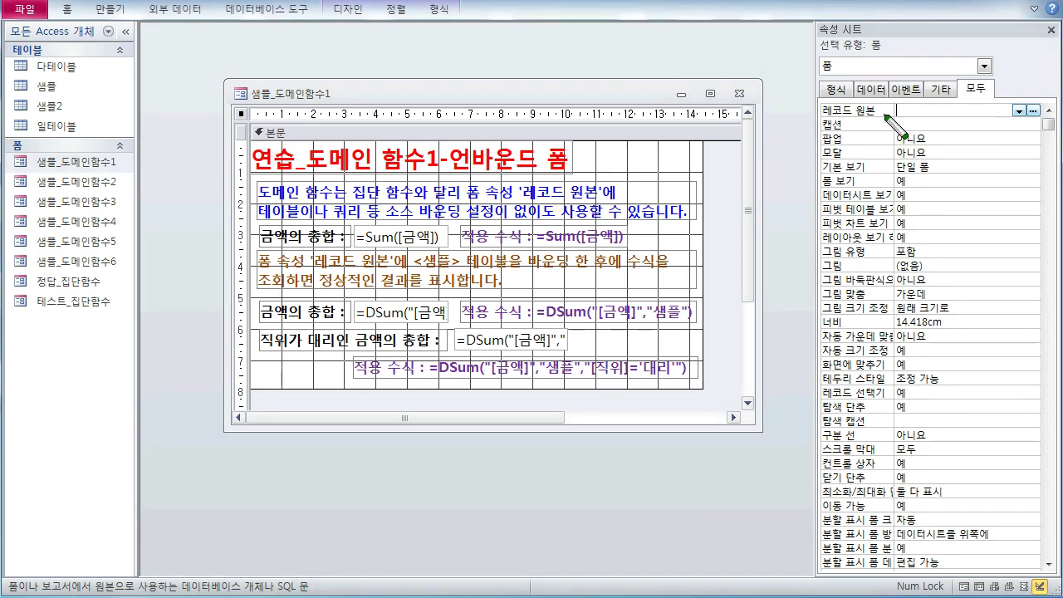
{"action": "mouse_move", "coordinate": [892, 129]}
{"action": "left_mouse_down"}
{"action": "mouse_move", "coordinate": [926, 92]}
{"action": "mouse_move", "coordinate": [919, 117]}
{"action": "left_mouse_up"}
{"action": "left_click_drag", "start_coordinate": [839, 121], "coordinate": [874, 116]}
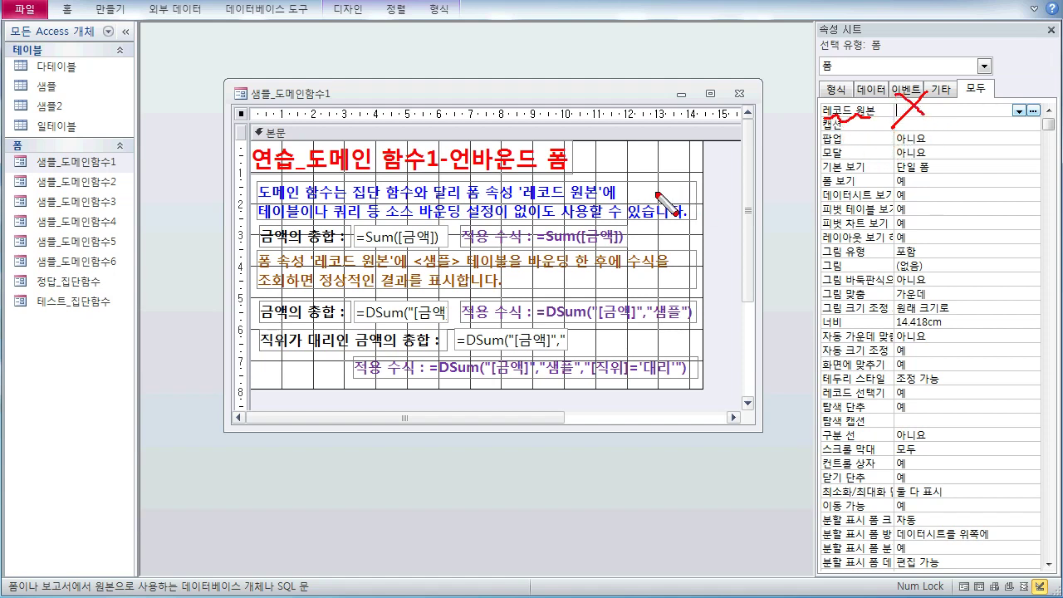
{"action": "left_click_drag", "start_coordinate": [454, 177], "coordinate": [523, 172]}
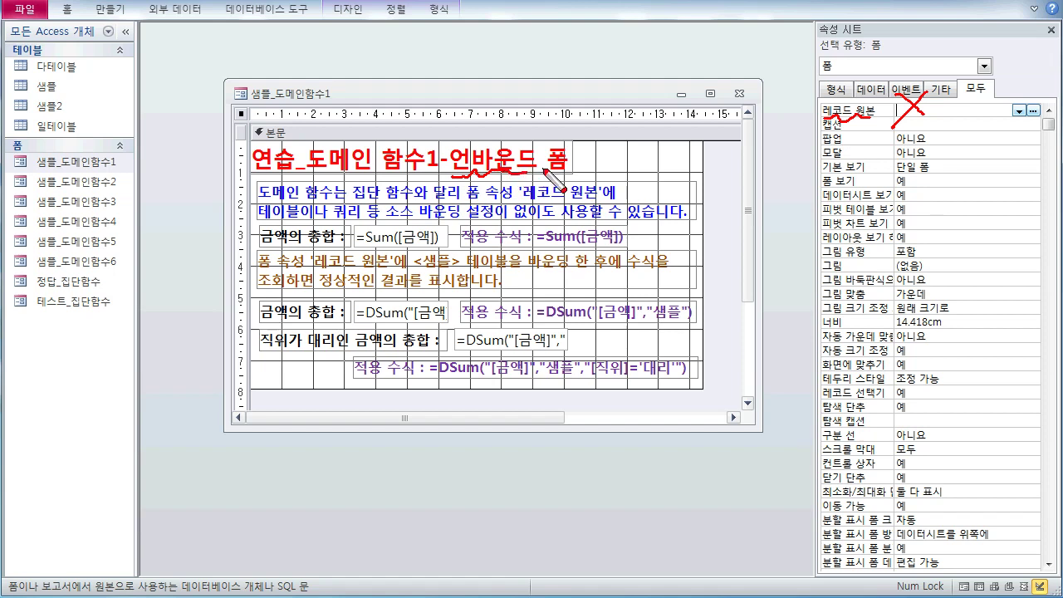
{"action": "key", "text": "Escape"}
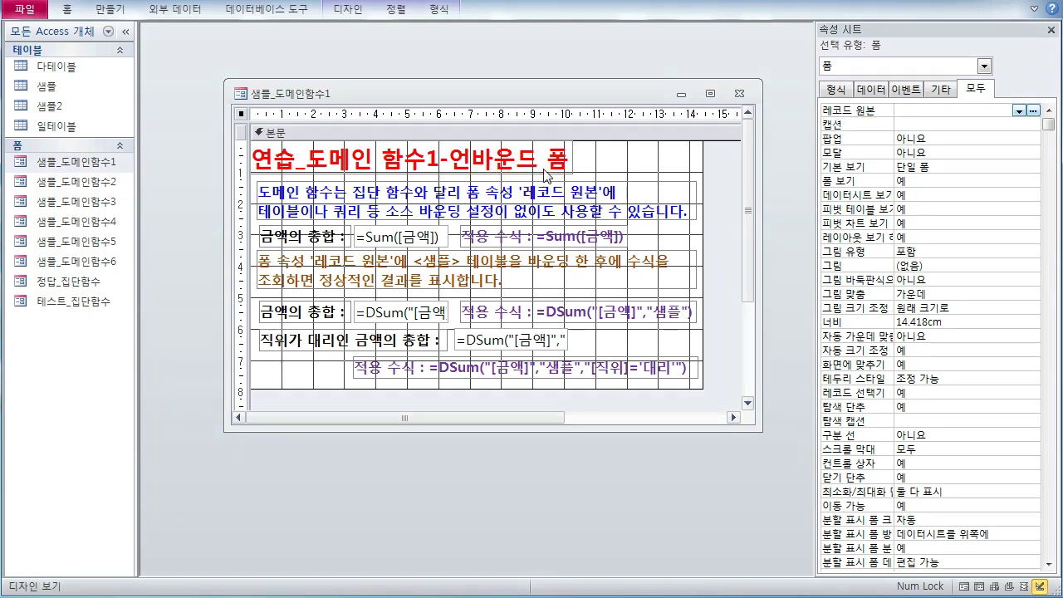
{"action": "right_click", "coordinate": [427, 94]}
{"action": "left_click", "coordinate": [490, 171]}
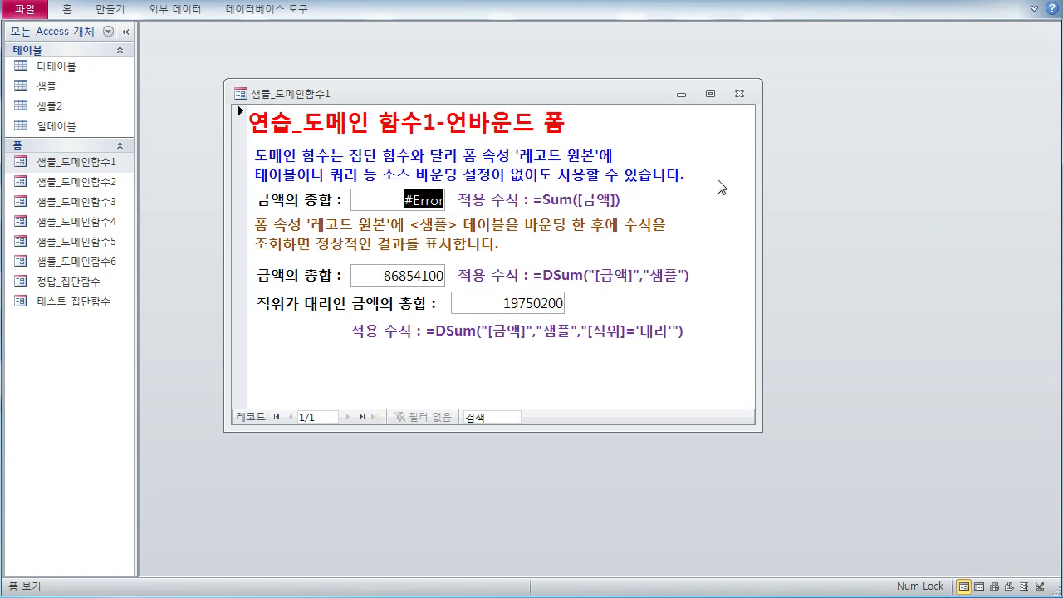
{"action": "key", "text": "ctrl+shift+d"}
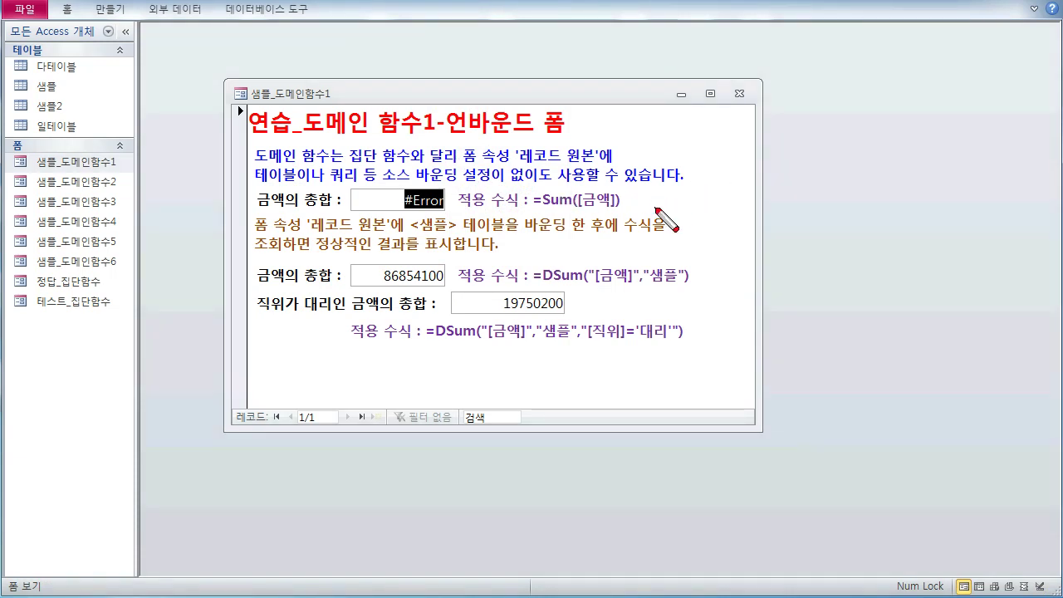
{"action": "mouse_move", "coordinate": [539, 214]}
{"action": "left_mouse_down"}
{"action": "mouse_move", "coordinate": [689, 206]}
{"action": "mouse_move", "coordinate": [702, 195]}
{"action": "mouse_move", "coordinate": [714, 208]}
{"action": "mouse_move", "coordinate": [700, 209]}
{"action": "mouse_move", "coordinate": [718, 214]}
{"action": "left_mouse_up"}
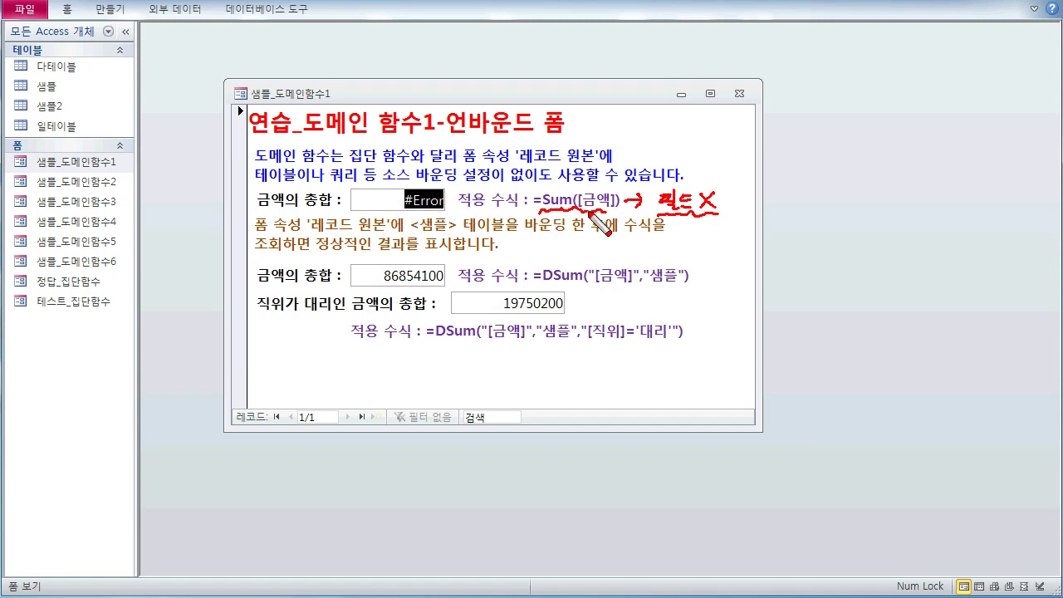
{"action": "mouse_move", "coordinate": [564, 181]}
{"action": "left_mouse_down"}
{"action": "mouse_move", "coordinate": [550, 193]}
{"action": "mouse_move", "coordinate": [566, 193]}
{"action": "left_mouse_up"}
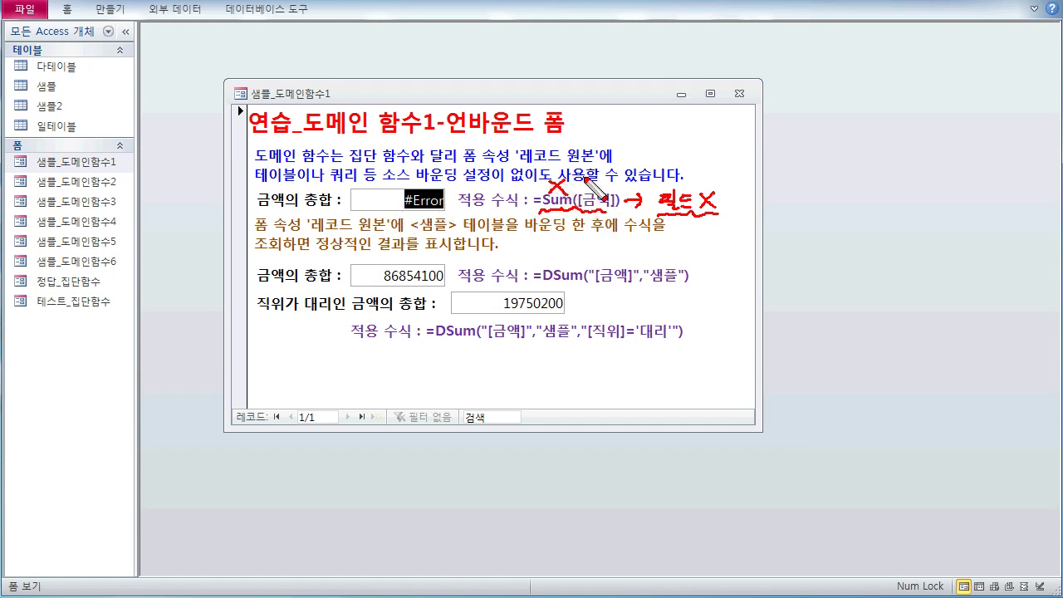
{"action": "key", "text": "Escape"}
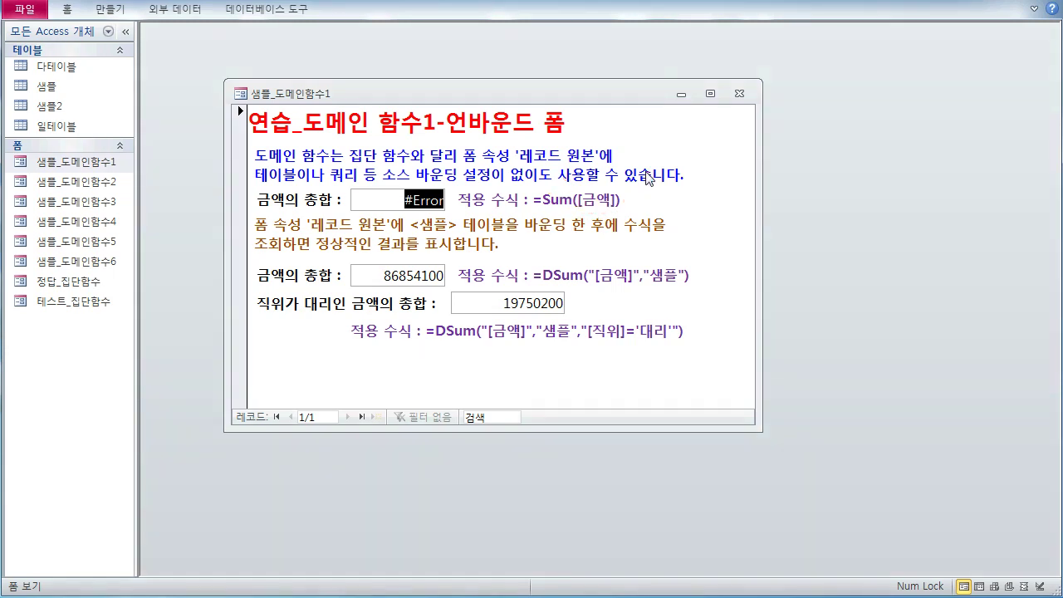
Set the 샘플_도메인함수1 form's record source to the 샘플 table in design view and display it in form view
{"action": "right_click", "coordinate": [348, 84]}
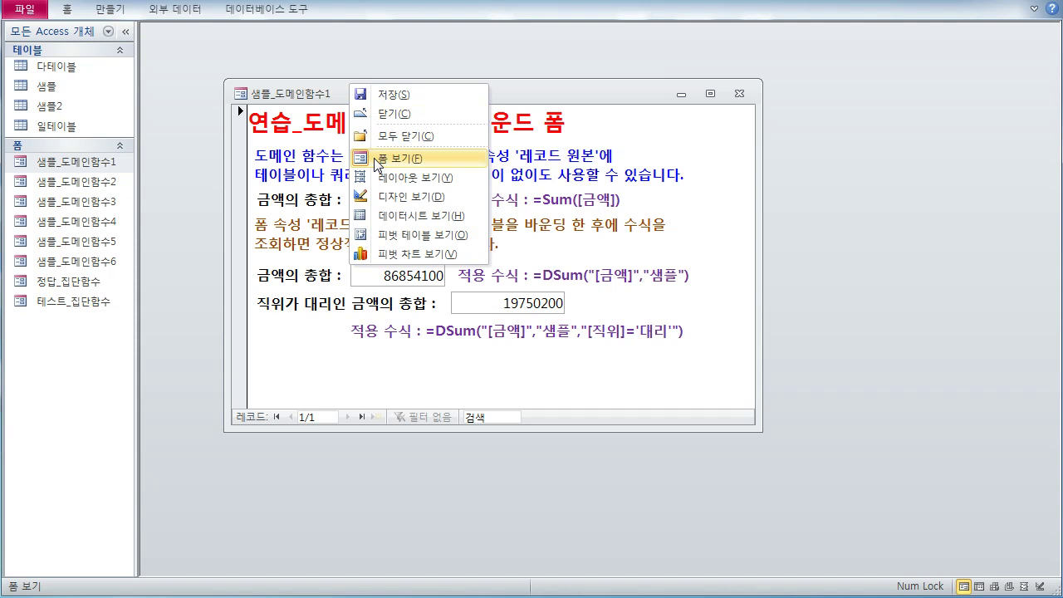
{"action": "left_click", "coordinate": [407, 196]}
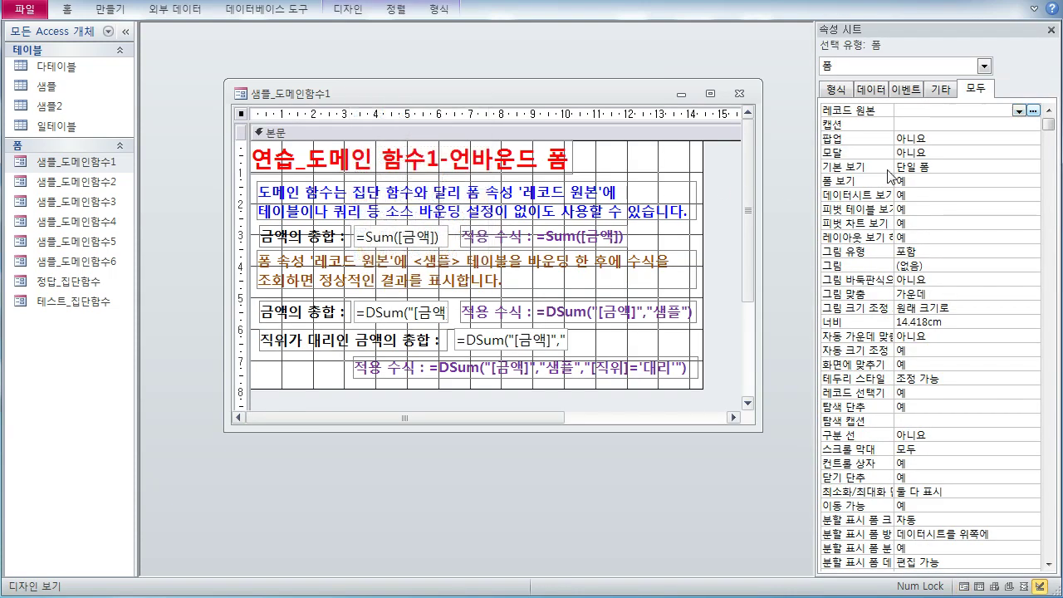
{"action": "left_click", "coordinate": [1019, 111]}
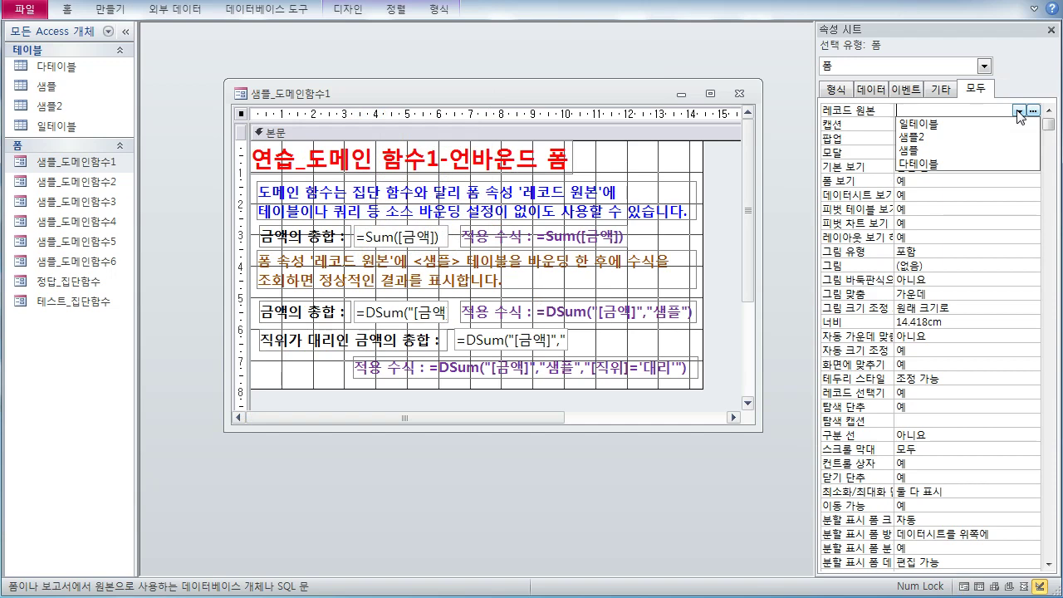
{"action": "left_click", "coordinate": [949, 151]}
{"action": "right_click", "coordinate": [389, 92]}
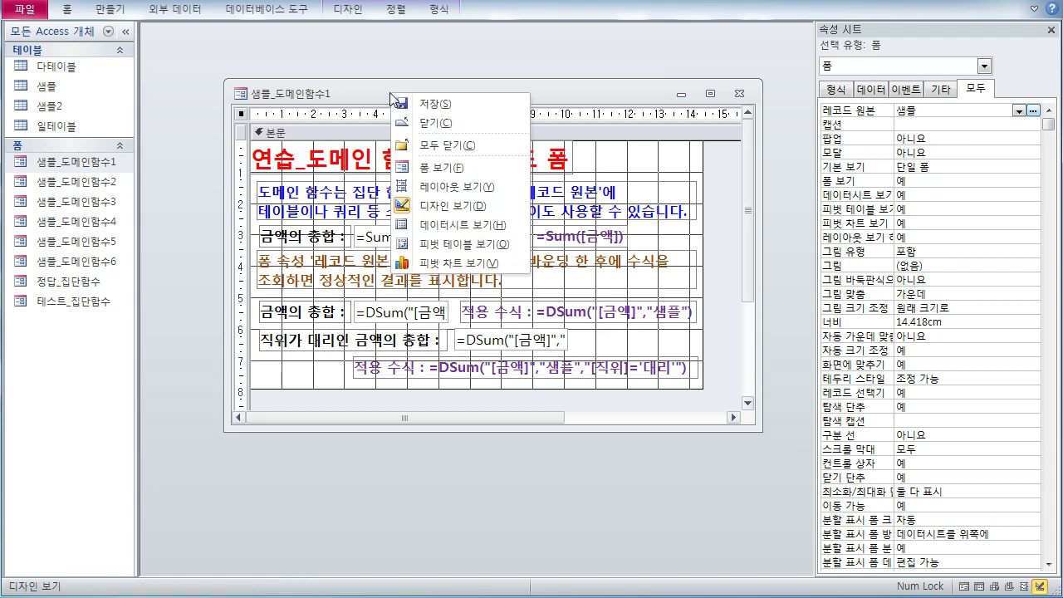
{"action": "left_click", "coordinate": [411, 168]}
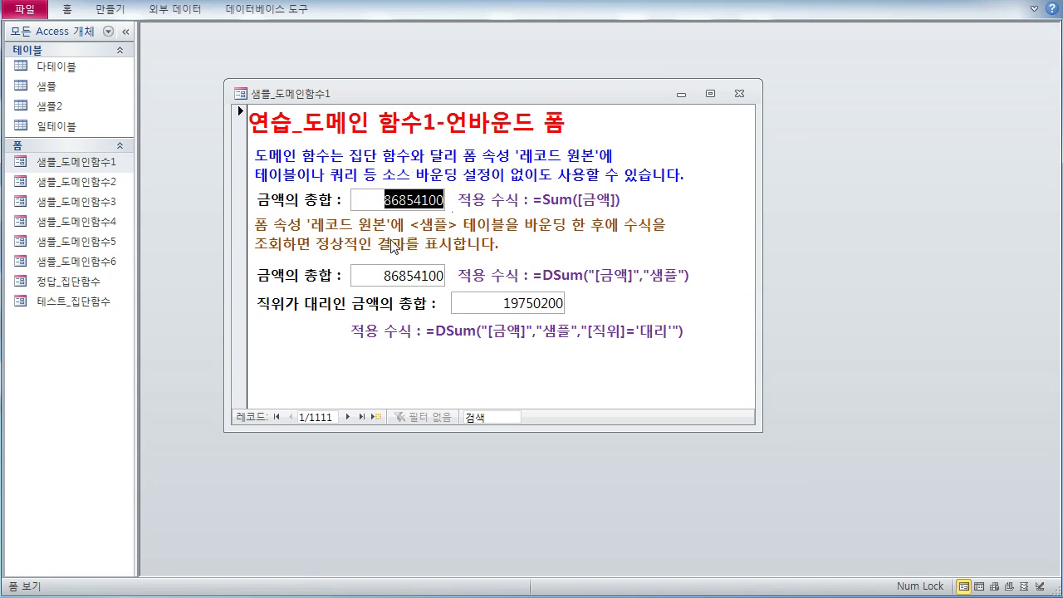
Try to remove the 샘플 table from the form's record source in design view and reopen form view
{"action": "right_click", "coordinate": [427, 96]}
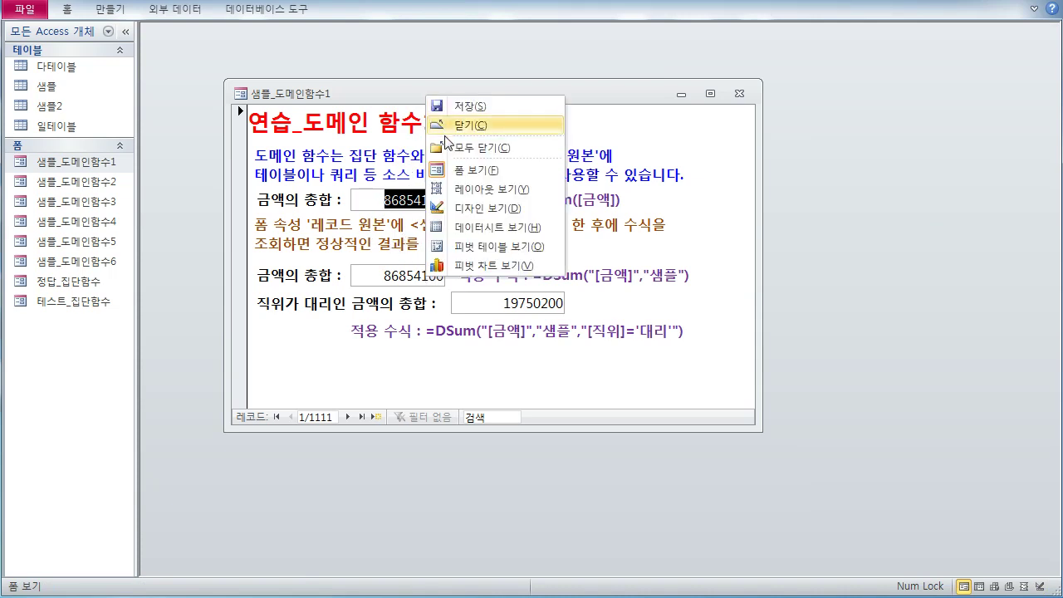
{"action": "left_click", "coordinate": [477, 208]}
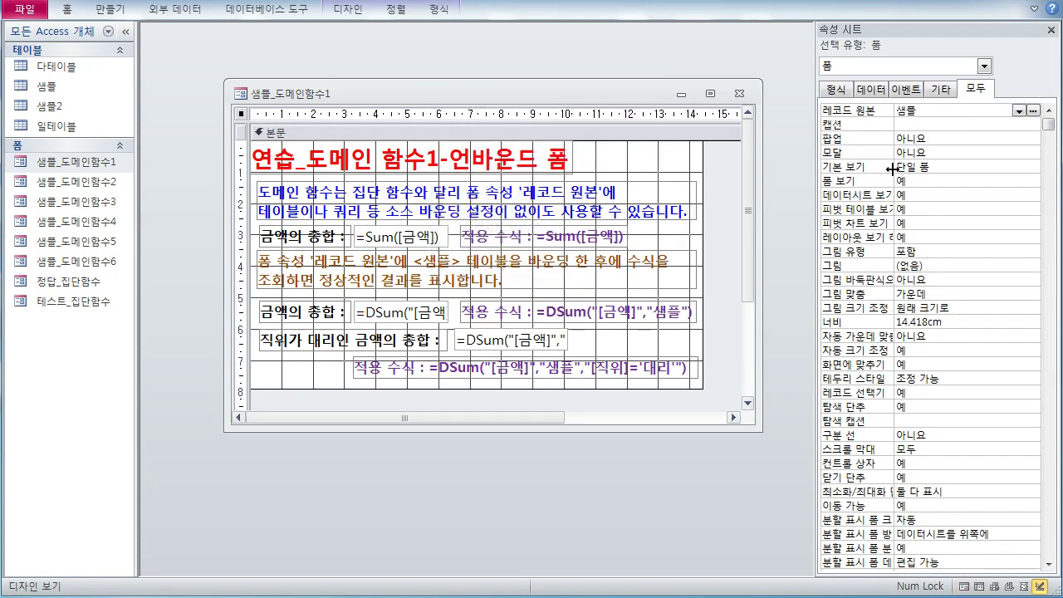
{"action": "left_click", "coordinate": [940, 111]}
{"action": "key", "text": "BackSpace"}
{"action": "right_click", "coordinate": [565, 93]}
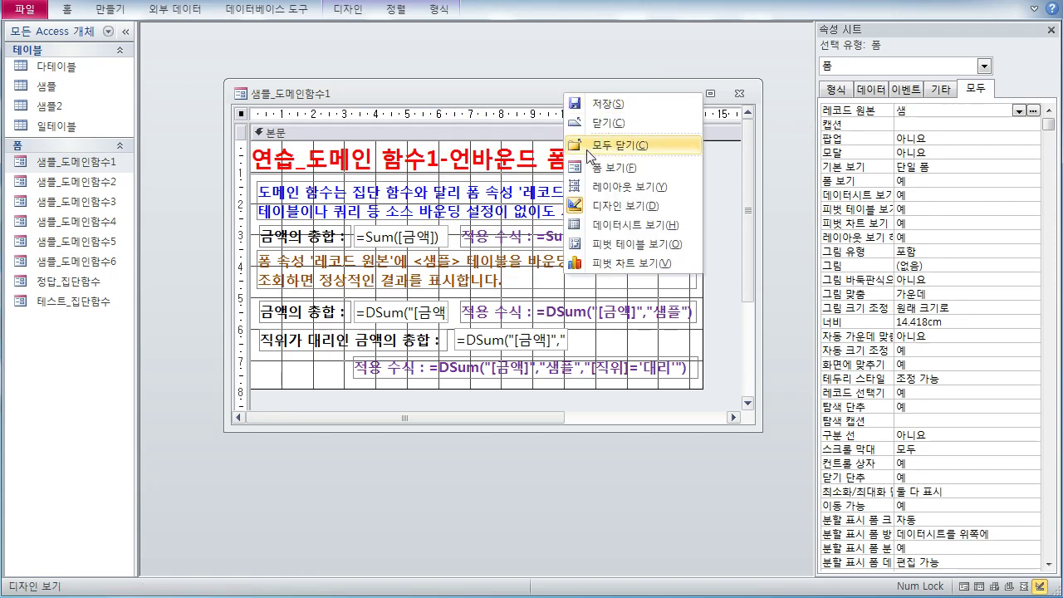
{"action": "left_click", "coordinate": [595, 167]}
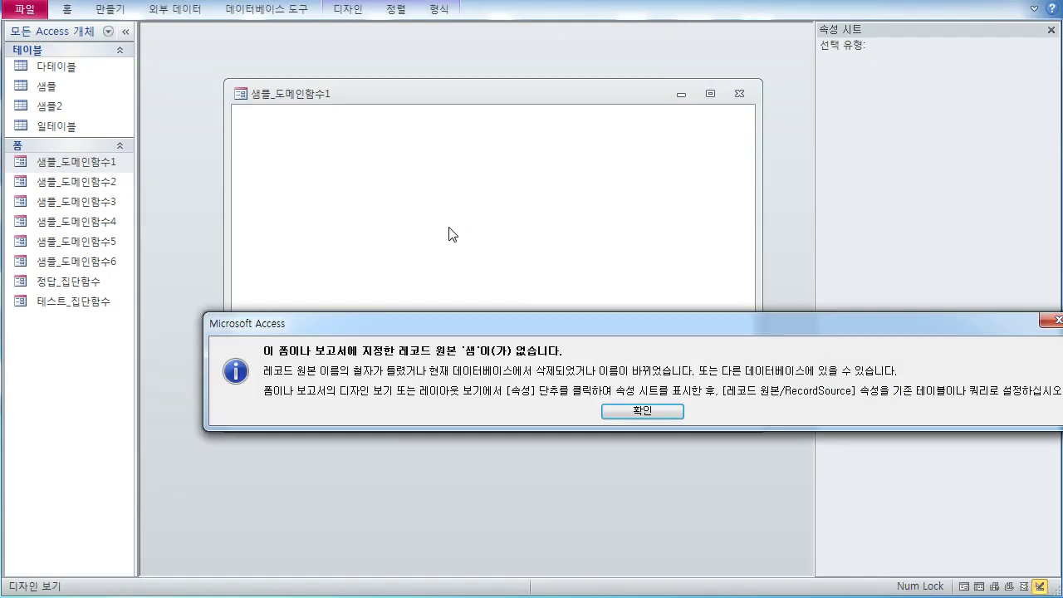
{"action": "left_click", "coordinate": [633, 415]}
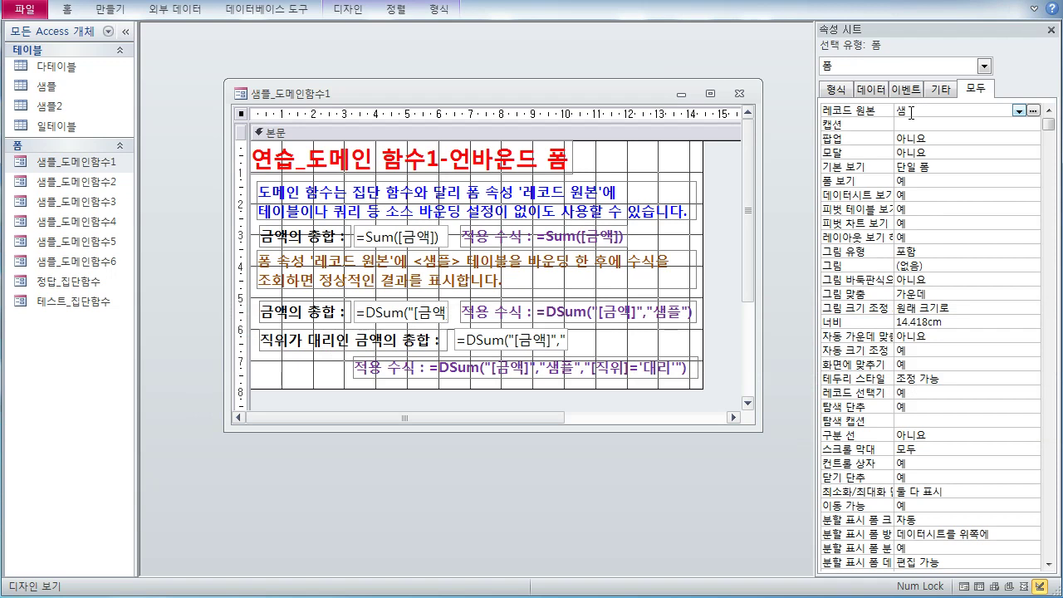
Clear the remaining text from the form's record source so it is unbound, and switch to form view
{"action": "left_click", "coordinate": [913, 111]}
{"action": "key", "text": "BackSpace"}
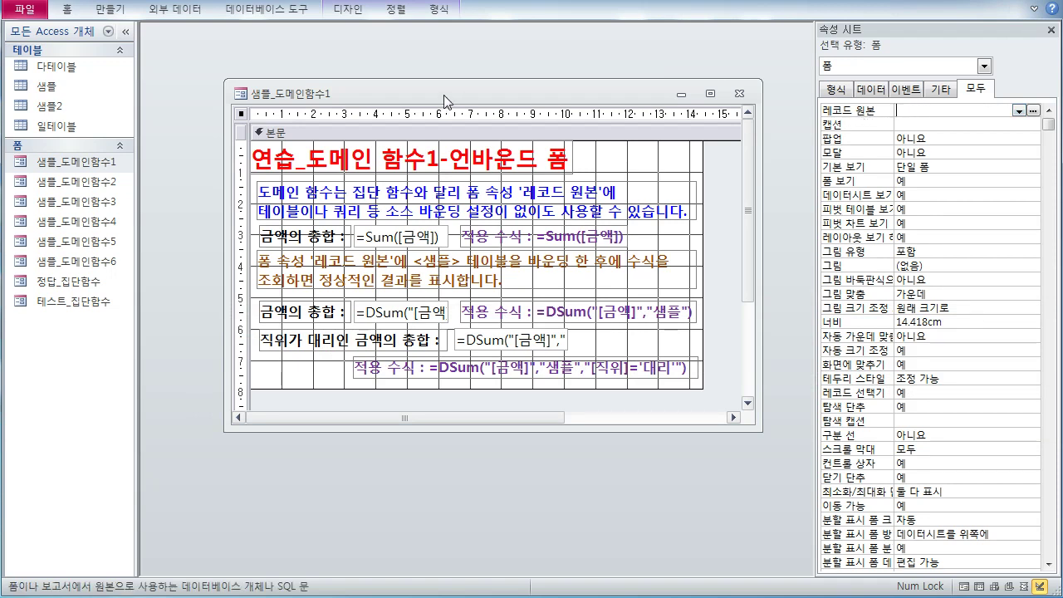
{"action": "right_click", "coordinate": [446, 102]}
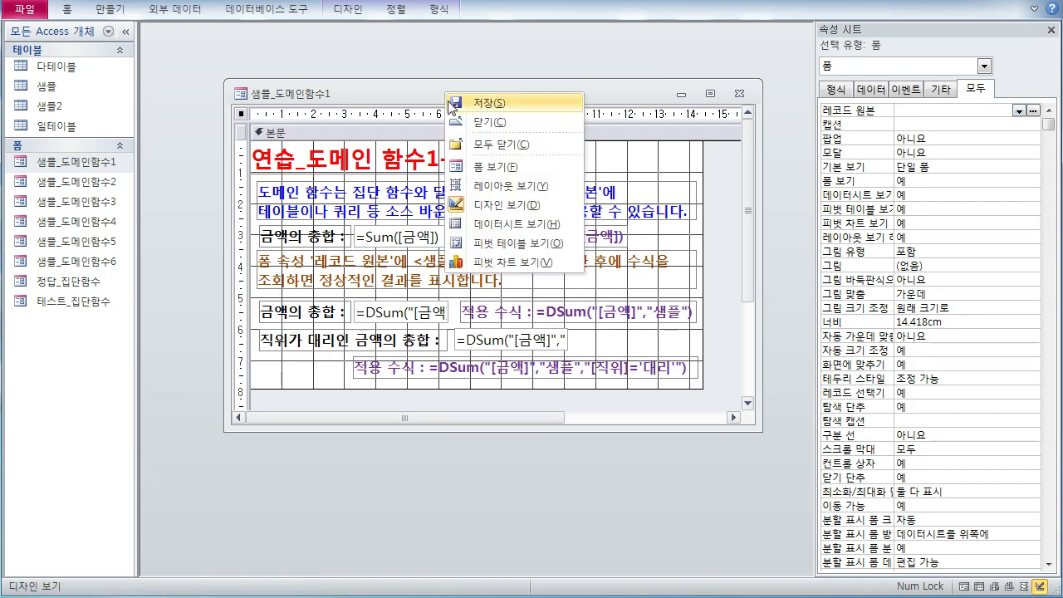
{"action": "left_click", "coordinate": [489, 171]}
{"action": "left_click_drag", "start_coordinate": [465, 91], "coordinate": [445, 97]}
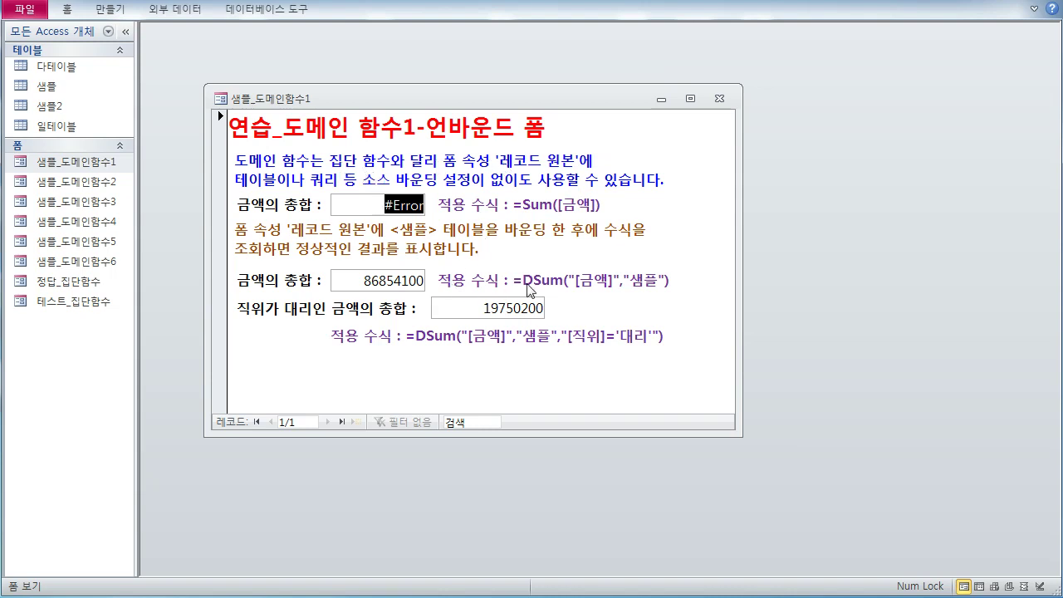
{"action": "left_click_drag", "start_coordinate": [515, 289], "coordinate": [660, 286]}
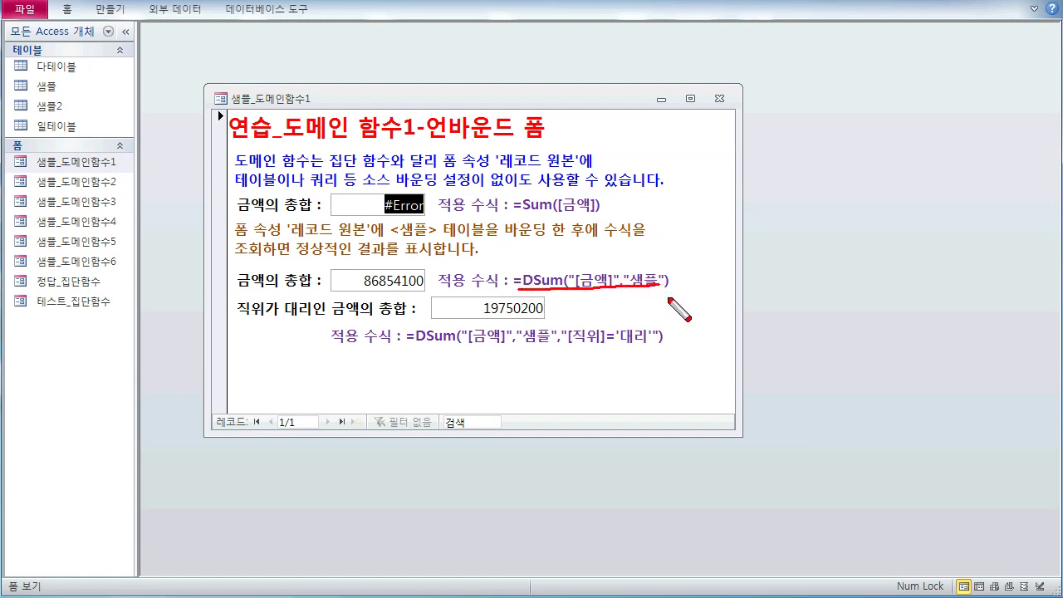
{"action": "key", "text": "Escape"}
{"action": "key", "text": "ctrl+2"}
{"action": "left_click_drag", "start_coordinate": [518, 292], "coordinate": [670, 289]}
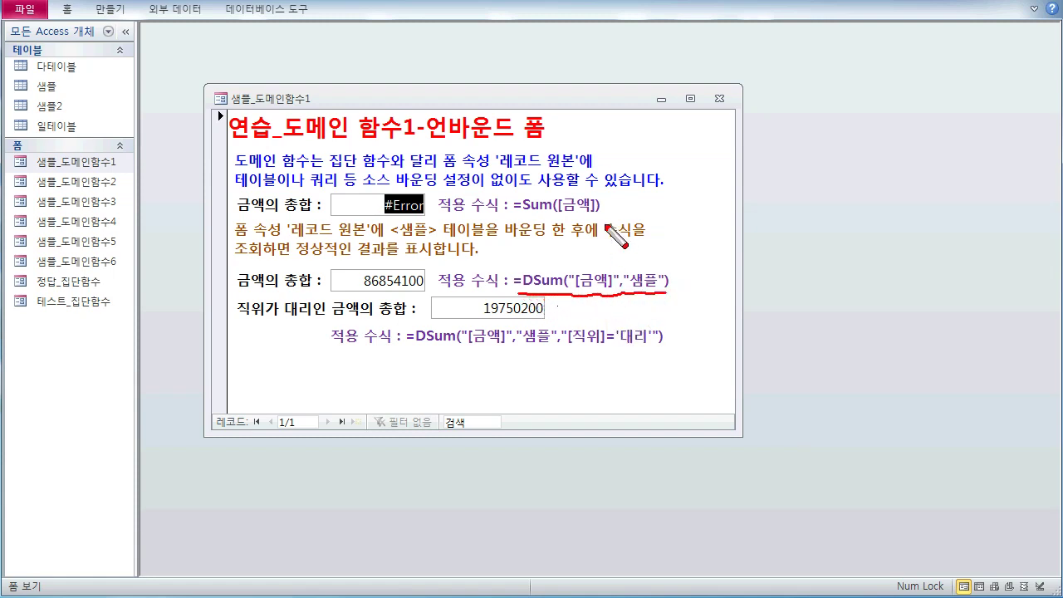
{"action": "left_click_drag", "start_coordinate": [603, 206], "coordinate": [731, 214]}
{"action": "mouse_move", "coordinate": [638, 306]}
{"action": "left_mouse_down"}
{"action": "mouse_move", "coordinate": [646, 326]}
{"action": "mouse_move", "coordinate": [652, 306]}
{"action": "mouse_move", "coordinate": [696, 316]}
{"action": "mouse_move", "coordinate": [702, 306]}
{"action": "mouse_move", "coordinate": [704, 317]}
{"action": "mouse_move", "coordinate": [738, 308]}
{"action": "left_mouse_up"}
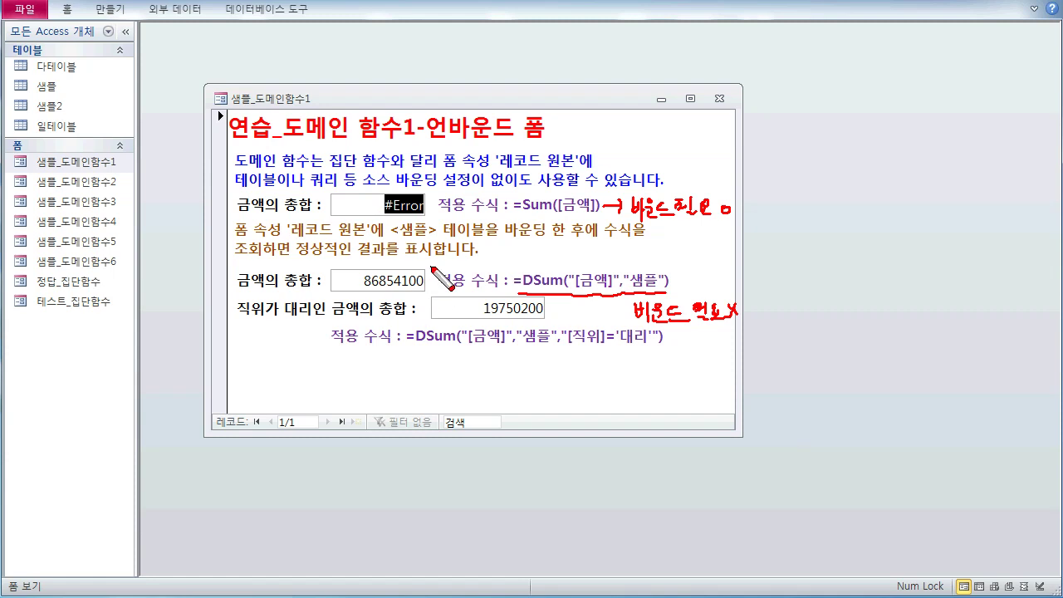
{"action": "left_click_drag", "start_coordinate": [577, 224], "coordinate": [577, 274]}
{"action": "left_click_drag", "start_coordinate": [586, 223], "coordinate": [587, 270]}
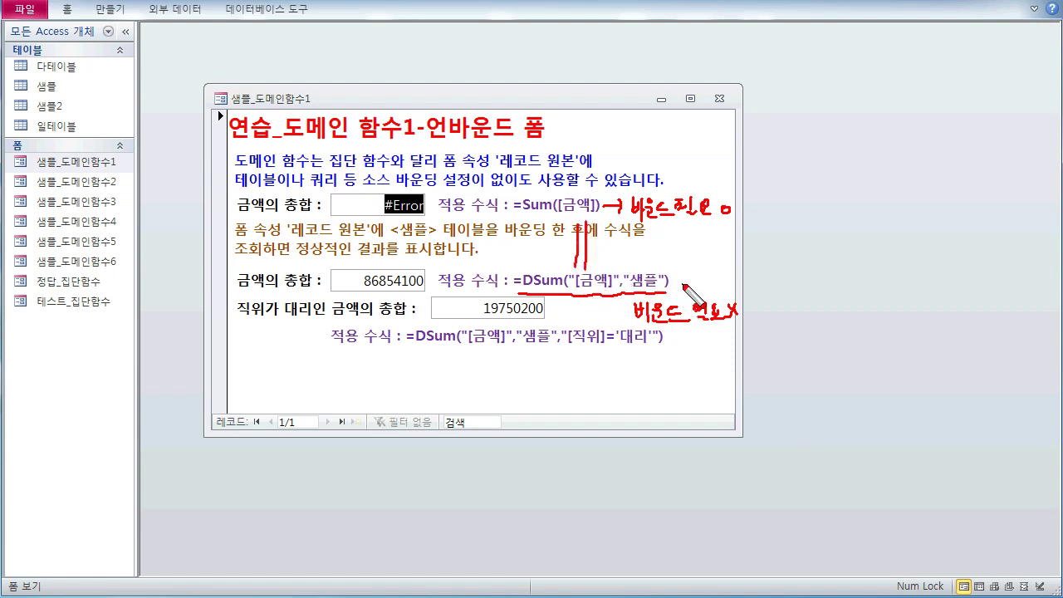
{"action": "left_click_drag", "start_coordinate": [41, 97], "coordinate": [74, 94]}
{"action": "left_click_drag", "start_coordinate": [514, 217], "coordinate": [604, 216]}
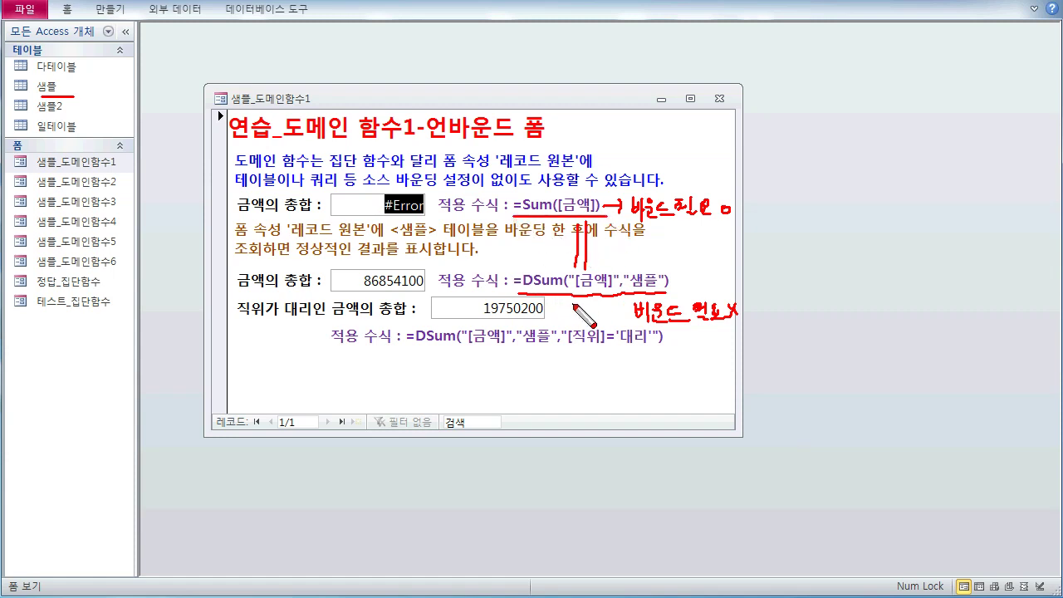
{"action": "key", "text": "Escape"}
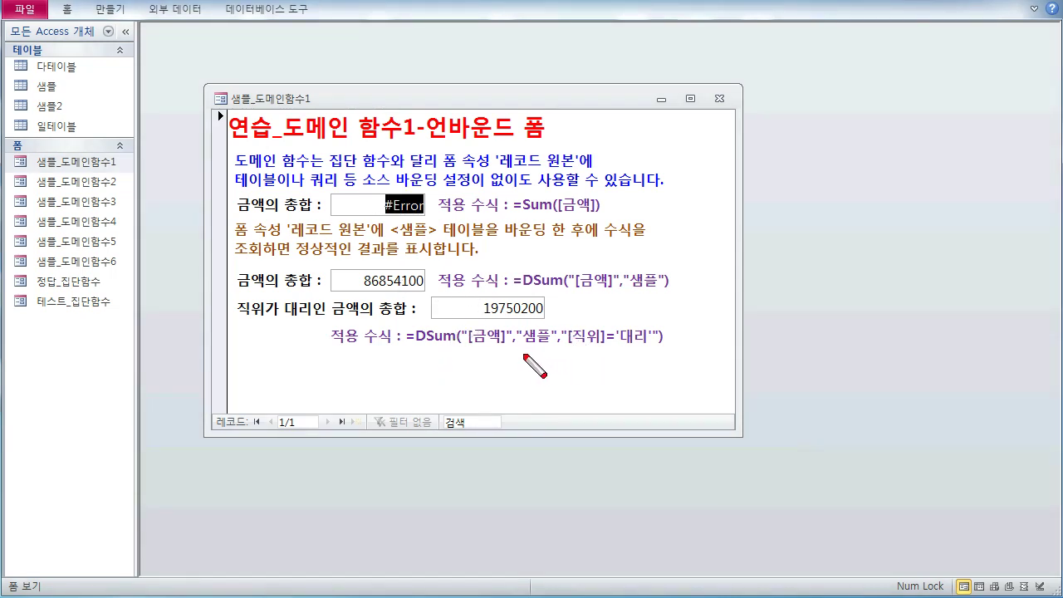
{"action": "left_click_drag", "start_coordinate": [514, 349], "coordinate": [555, 349]}
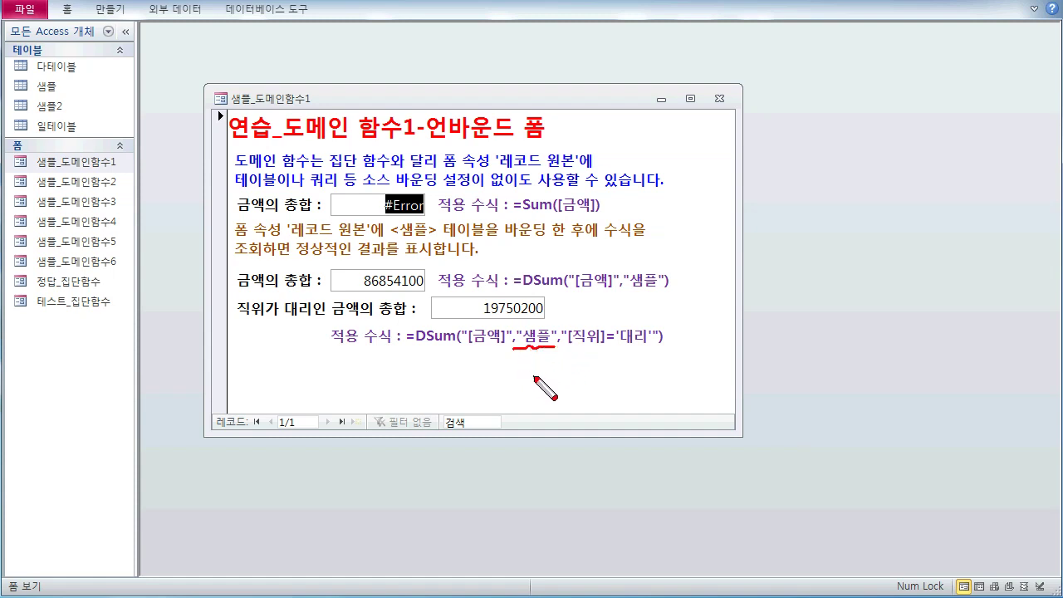
{"action": "mouse_move", "coordinate": [525, 367]}
{"action": "left_mouse_down"}
{"action": "mouse_move", "coordinate": [541, 391]}
{"action": "mouse_move", "coordinate": [564, 369]}
{"action": "mouse_move", "coordinate": [552, 381]}
{"action": "mouse_move", "coordinate": [579, 397]}
{"action": "mouse_move", "coordinate": [596, 376]}
{"action": "mouse_move", "coordinate": [672, 378]}
{"action": "mouse_move", "coordinate": [653, 392]}
{"action": "left_mouse_up"}
{"action": "left_click", "coordinate": [673, 383]}
{"action": "mouse_move", "coordinate": [654, 393]}
{"action": "left_mouse_down"}
{"action": "mouse_move", "coordinate": [677, 406]}
{"action": "mouse_move", "coordinate": [676, 395]}
{"action": "mouse_move", "coordinate": [659, 416]}
{"action": "left_mouse_up"}
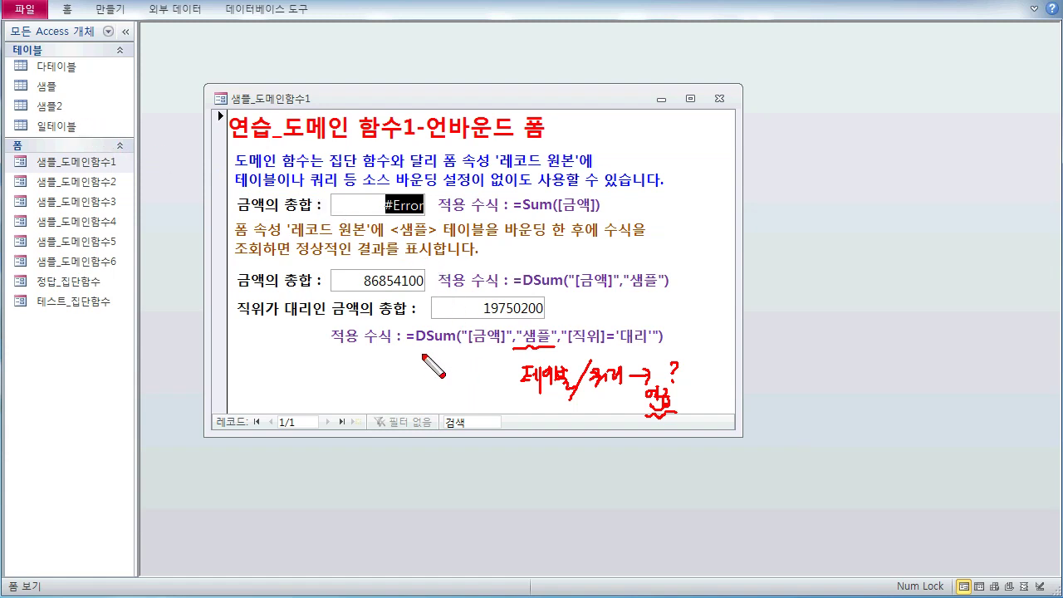
{"action": "left_click_drag", "start_coordinate": [520, 400], "coordinate": [636, 398]}
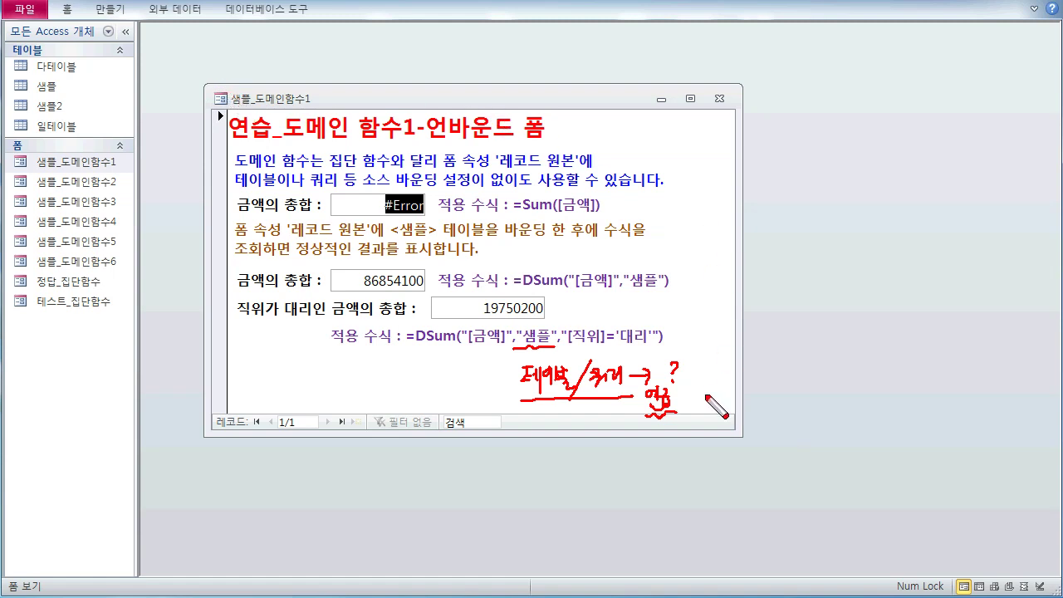
{"action": "mouse_move", "coordinate": [692, 383]}
{"action": "left_mouse_down"}
{"action": "mouse_move", "coordinate": [704, 389]}
{"action": "mouse_move", "coordinate": [722, 375]}
{"action": "mouse_move", "coordinate": [740, 396]}
{"action": "mouse_move", "coordinate": [744, 377]}
{"action": "mouse_move", "coordinate": [754, 389]}
{"action": "mouse_move", "coordinate": [804, 364]}
{"action": "mouse_move", "coordinate": [814, 397]}
{"action": "mouse_move", "coordinate": [787, 365]}
{"action": "mouse_move", "coordinate": [831, 371]}
{"action": "mouse_move", "coordinate": [822, 377]}
{"action": "mouse_move", "coordinate": [892, 367]}
{"action": "mouse_move", "coordinate": [907, 375]}
{"action": "mouse_move", "coordinate": [823, 420]}
{"action": "mouse_move", "coordinate": [866, 415]}
{"action": "mouse_move", "coordinate": [883, 399]}
{"action": "mouse_move", "coordinate": [886, 421]}
{"action": "left_mouse_up"}
{"action": "left_click_drag", "start_coordinate": [762, 445], "coordinate": [911, 422]}
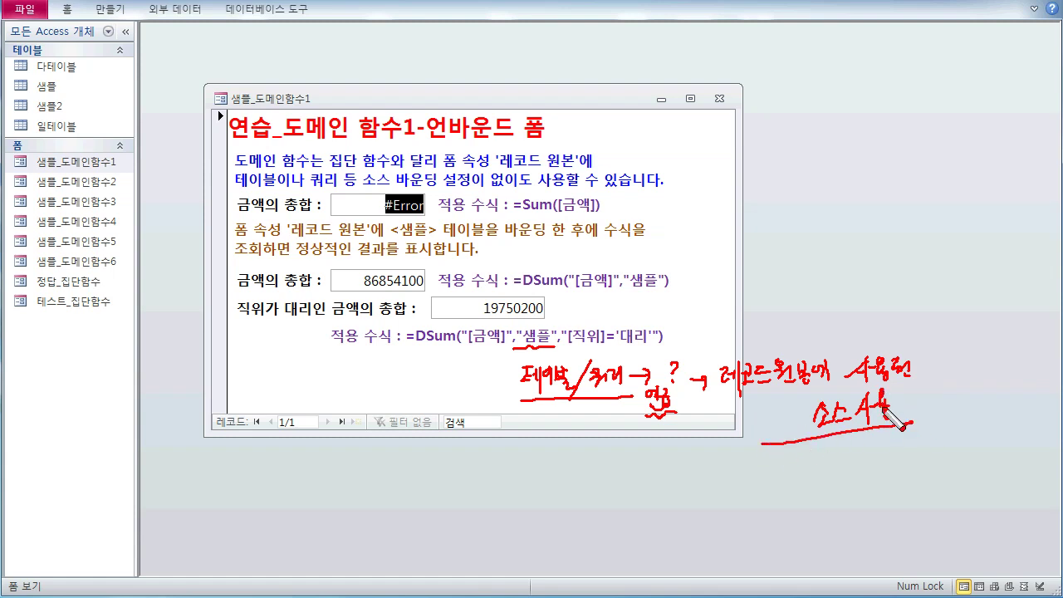
{"action": "key", "text": "Escape"}
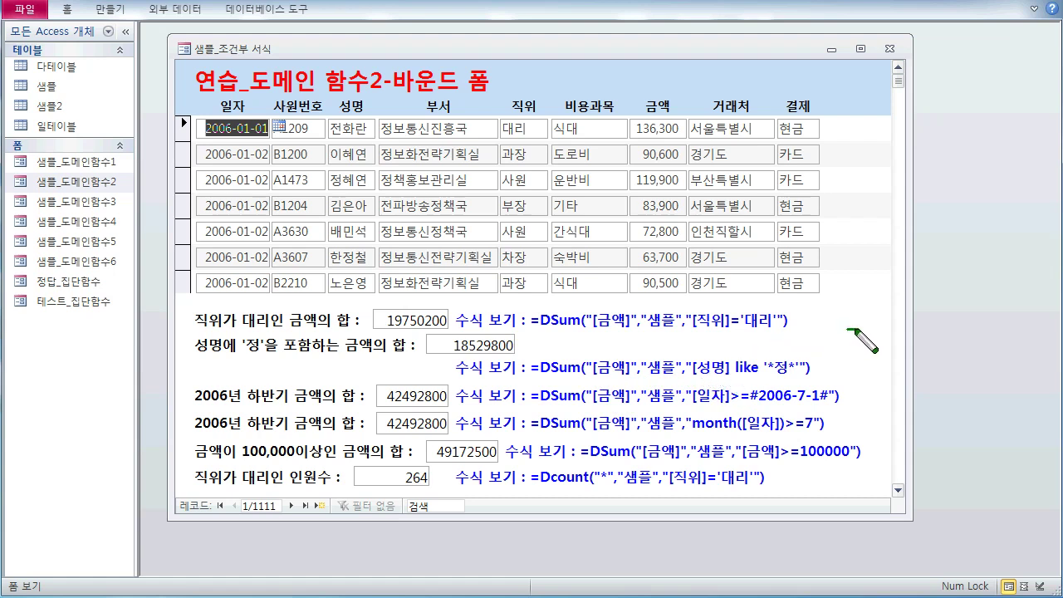
{"action": "mouse_move", "coordinate": [849, 333]}
{"action": "left_mouse_down"}
{"action": "mouse_move", "coordinate": [900, 332]}
{"action": "mouse_move", "coordinate": [903, 342]}
{"action": "left_mouse_up"}
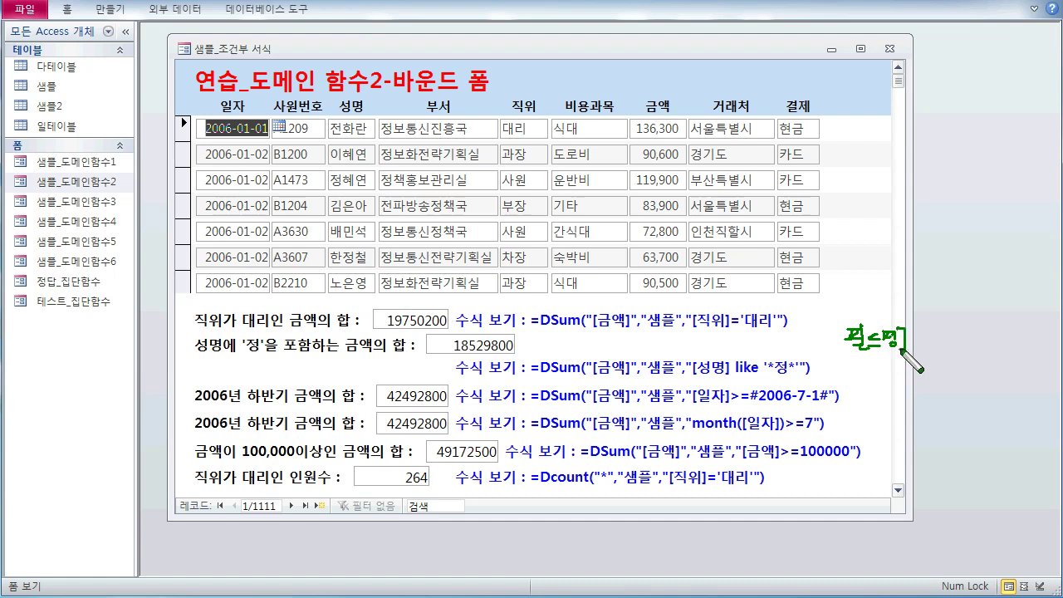
{"action": "mouse_move", "coordinate": [840, 334]}
{"action": "left_mouse_down"}
{"action": "mouse_move", "coordinate": [835, 358]}
{"action": "mouse_move", "coordinate": [906, 361]}
{"action": "mouse_move", "coordinate": [897, 365]}
{"action": "left_mouse_up"}
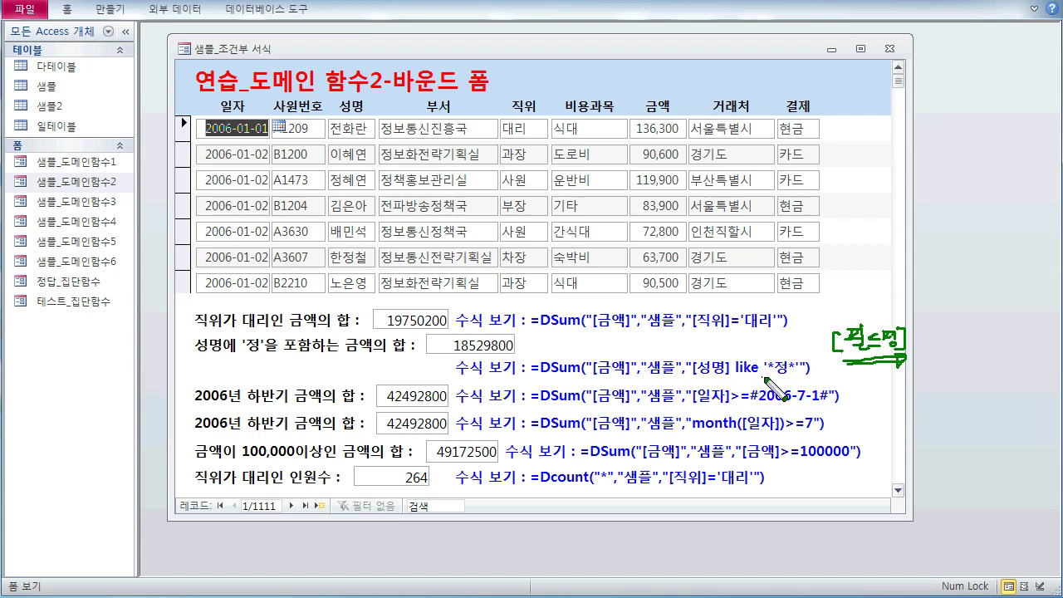
{"action": "left_click_drag", "start_coordinate": [764, 384], "coordinate": [787, 384]}
{"action": "mouse_move", "coordinate": [924, 387]}
{"action": "left_mouse_down"}
{"action": "mouse_move", "coordinate": [918, 393]}
{"action": "mouse_move", "coordinate": [939, 378]}
{"action": "mouse_move", "coordinate": [948, 390]}
{"action": "mouse_move", "coordinate": [969, 386]}
{"action": "mouse_move", "coordinate": [967, 399]}
{"action": "left_mouse_up"}
{"action": "left_click_drag", "start_coordinate": [968, 385], "coordinate": [976, 398]}
{"action": "mouse_move", "coordinate": [900, 407]}
{"action": "left_mouse_down"}
{"action": "mouse_move", "coordinate": [982, 404]}
{"action": "mouse_move", "coordinate": [871, 393]}
{"action": "mouse_move", "coordinate": [819, 370]}
{"action": "mouse_move", "coordinate": [827, 360]}
{"action": "left_mouse_up"}
{"action": "mouse_move", "coordinate": [749, 379]}
{"action": "left_mouse_down"}
{"action": "mouse_move", "coordinate": [741, 357]}
{"action": "mouse_move", "coordinate": [756, 379]}
{"action": "left_mouse_up"}
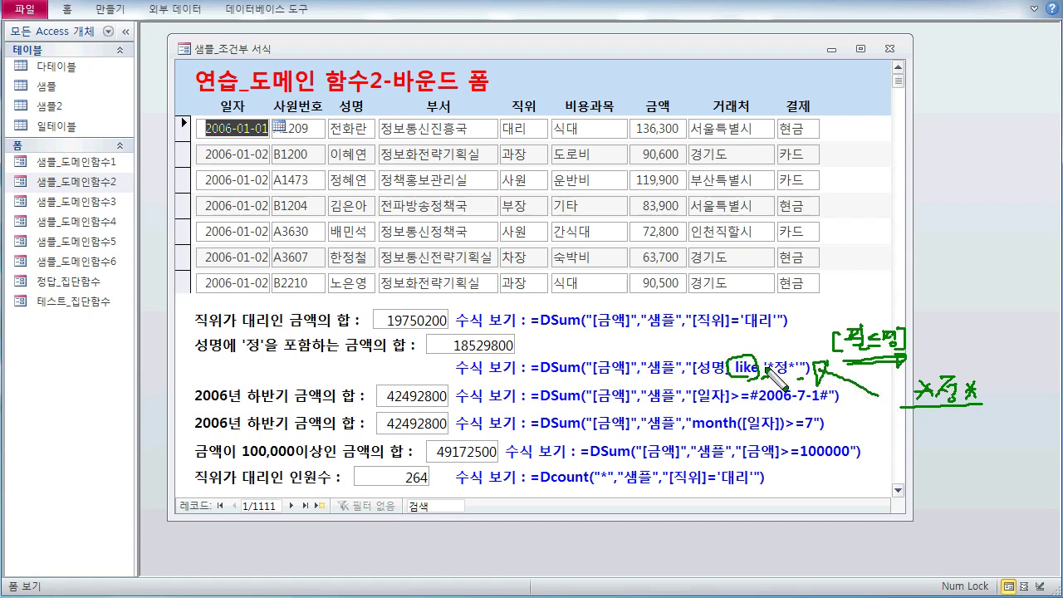
{"action": "key", "text": "Escape"}
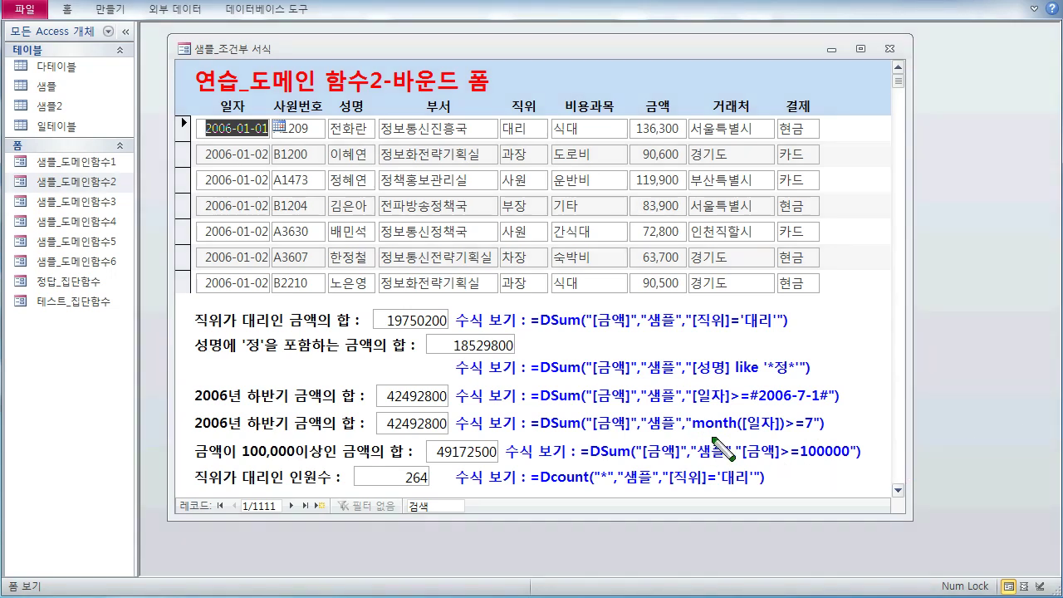
{"action": "left_click_drag", "start_coordinate": [694, 433], "coordinate": [779, 433]}
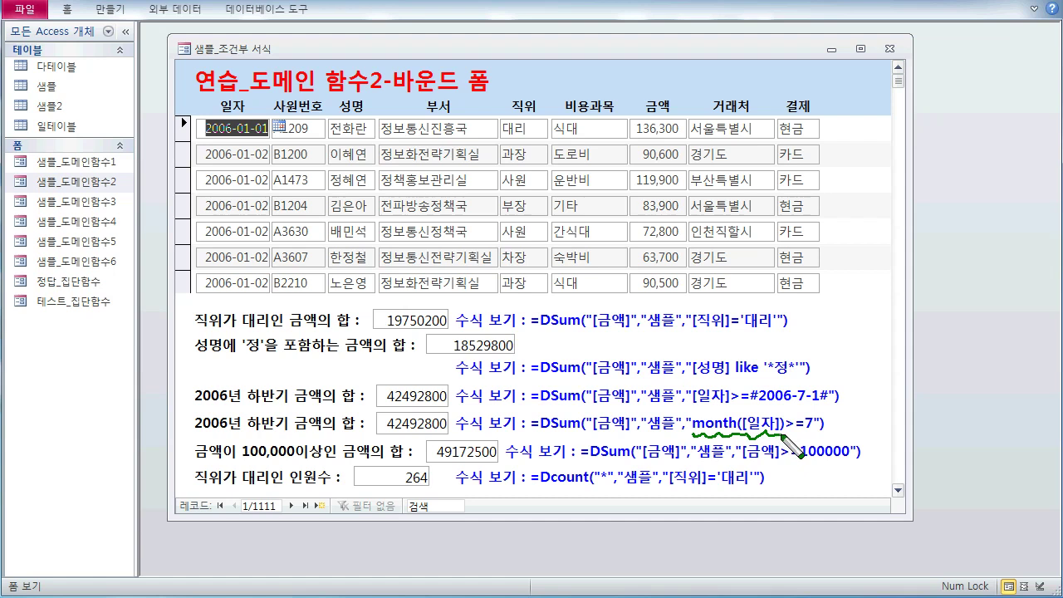
{"action": "mouse_move", "coordinate": [807, 390]}
{"action": "left_mouse_down"}
{"action": "mouse_move", "coordinate": [868, 378]}
{"action": "mouse_move", "coordinate": [861, 385]}
{"action": "mouse_move", "coordinate": [894, 400]}
{"action": "mouse_move", "coordinate": [921, 389]}
{"action": "left_mouse_up"}
{"action": "mouse_move", "coordinate": [939, 375]}
{"action": "left_mouse_down"}
{"action": "mouse_move", "coordinate": [927, 386]}
{"action": "mouse_move", "coordinate": [941, 385]}
{"action": "left_mouse_up"}
{"action": "left_click_drag", "start_coordinate": [926, 391], "coordinate": [945, 387]}
{"action": "left_click_drag", "start_coordinate": [937, 390], "coordinate": [928, 399]}
{"action": "left_click_drag", "start_coordinate": [934, 394], "coordinate": [955, 401]}
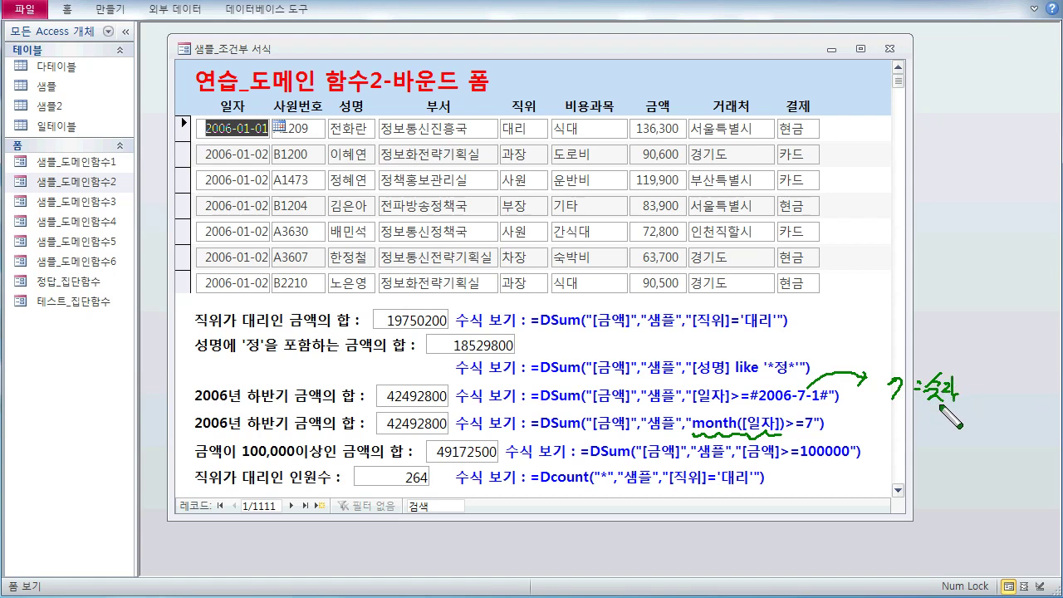
{"action": "mouse_move", "coordinate": [902, 422]}
{"action": "left_mouse_down"}
{"action": "mouse_move", "coordinate": [955, 432]}
{"action": "mouse_move", "coordinate": [997, 423]}
{"action": "mouse_move", "coordinate": [989, 440]}
{"action": "mouse_move", "coordinate": [1014, 432]}
{"action": "left_mouse_up"}
{"action": "mouse_move", "coordinate": [995, 382]}
{"action": "left_mouse_down"}
{"action": "mouse_move", "coordinate": [1009, 397]}
{"action": "mouse_move", "coordinate": [1005, 420]}
{"action": "left_mouse_up"}
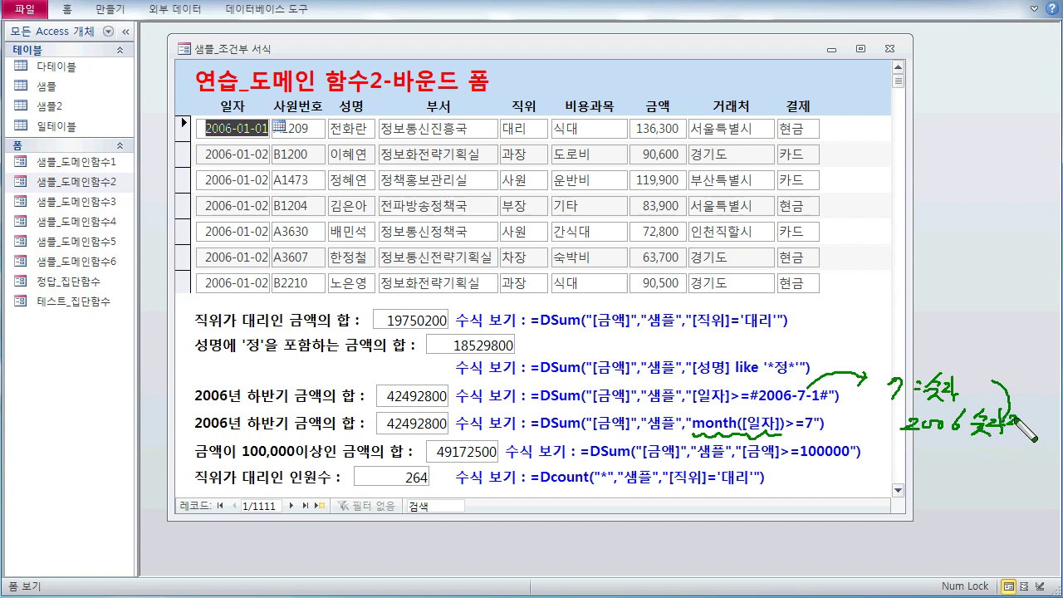
{"action": "key", "text": "ctrl+z"}
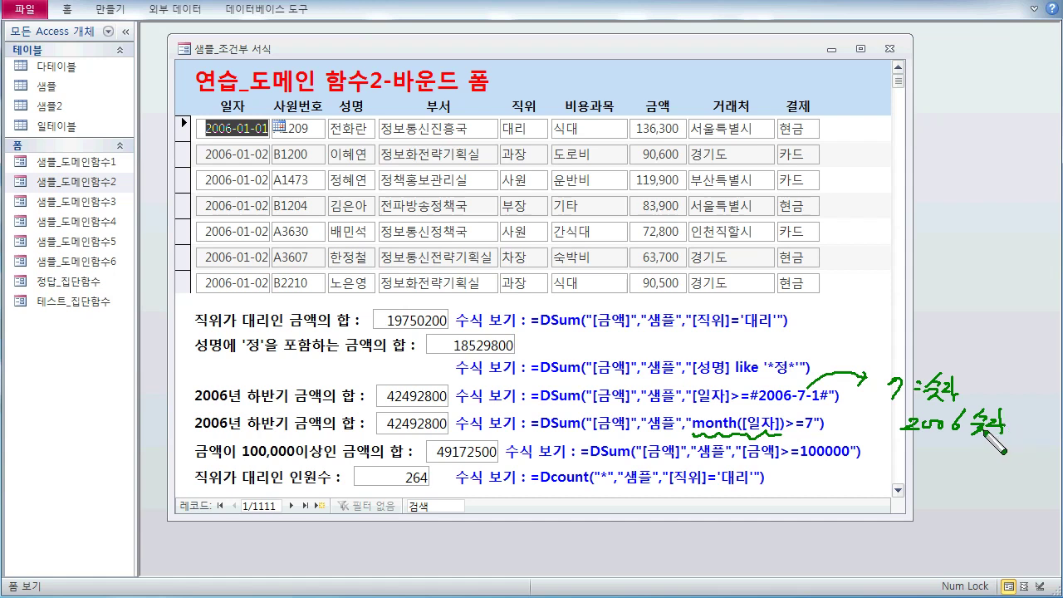
{"action": "mouse_move", "coordinate": [1007, 375]}
{"action": "left_mouse_down"}
{"action": "mouse_move", "coordinate": [1022, 403]}
{"action": "mouse_move", "coordinate": [1005, 430]}
{"action": "left_mouse_up"}
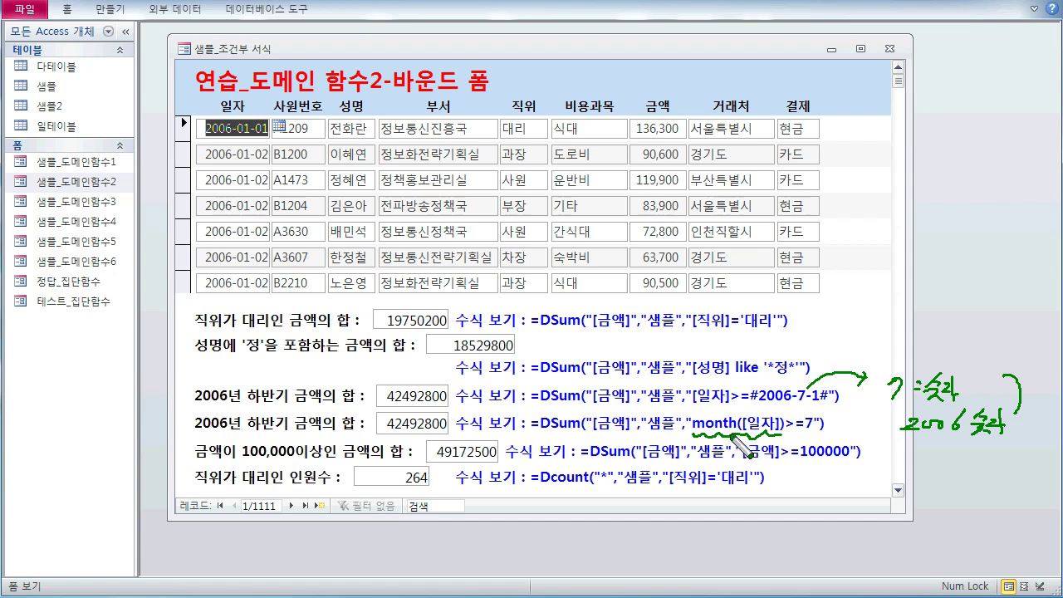
{"action": "mouse_move", "coordinate": [734, 428]}
{"action": "left_mouse_down"}
{"action": "mouse_move", "coordinate": [774, 428]}
{"action": "mouse_move", "coordinate": [766, 435]}
{"action": "left_mouse_up"}
{"action": "left_click_drag", "start_coordinate": [746, 466], "coordinate": [847, 465]}
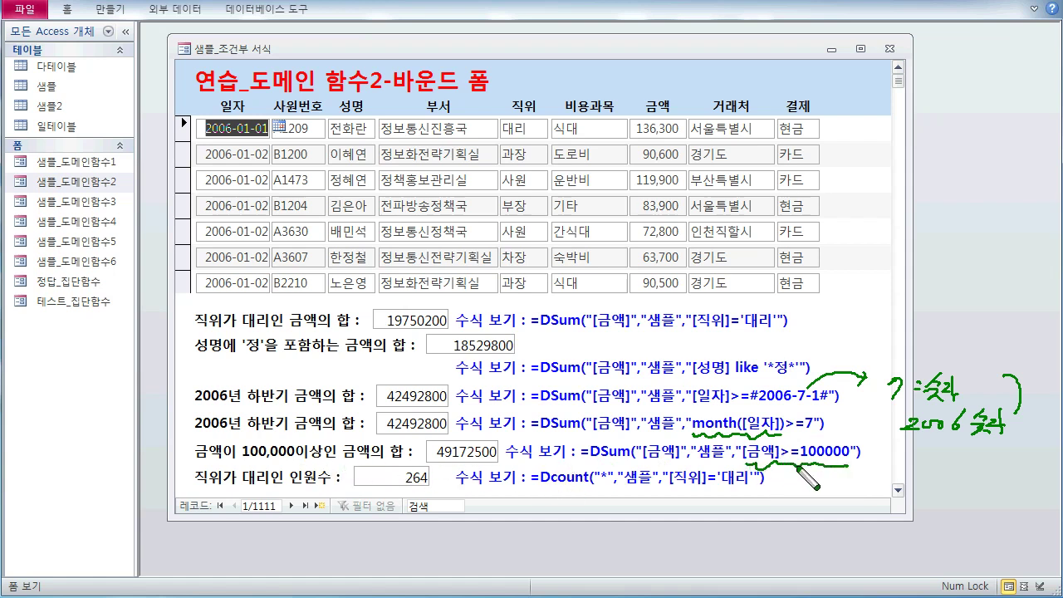
{"action": "left_click_drag", "start_coordinate": [641, 462], "coordinate": [691, 456]}
{"action": "mouse_move", "coordinate": [591, 490]}
{"action": "left_mouse_down"}
{"action": "mouse_move", "coordinate": [619, 492]}
{"action": "mouse_move", "coordinate": [589, 503]}
{"action": "left_mouse_up"}
{"action": "mouse_move", "coordinate": [592, 497]}
{"action": "left_mouse_down"}
{"action": "mouse_move", "coordinate": [620, 501]}
{"action": "mouse_move", "coordinate": [595, 521]}
{"action": "mouse_move", "coordinate": [623, 520]}
{"action": "left_mouse_up"}
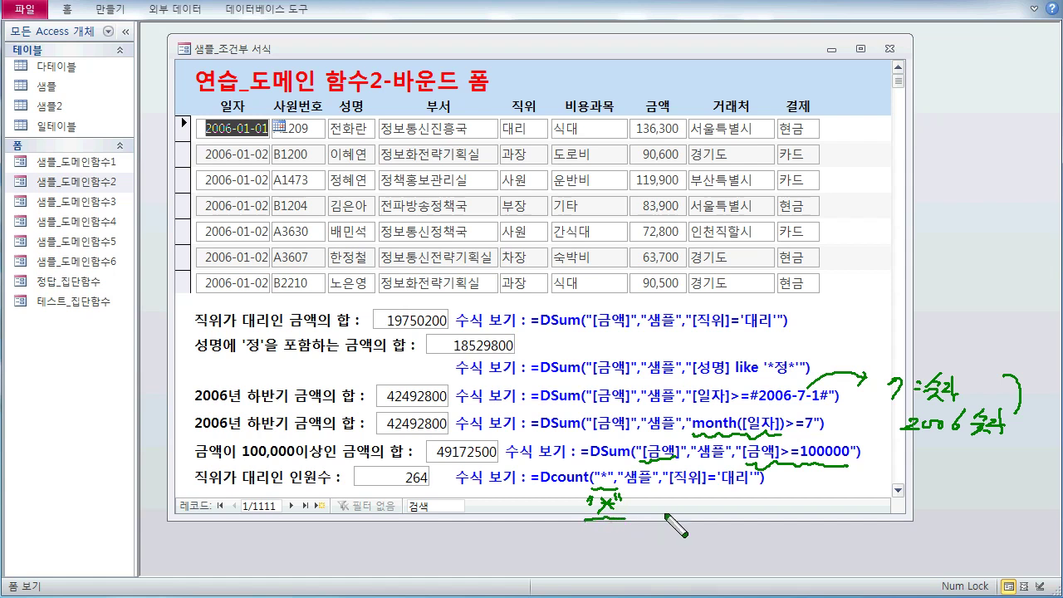
{"action": "left_click_drag", "start_coordinate": [674, 488], "coordinate": [748, 490]}
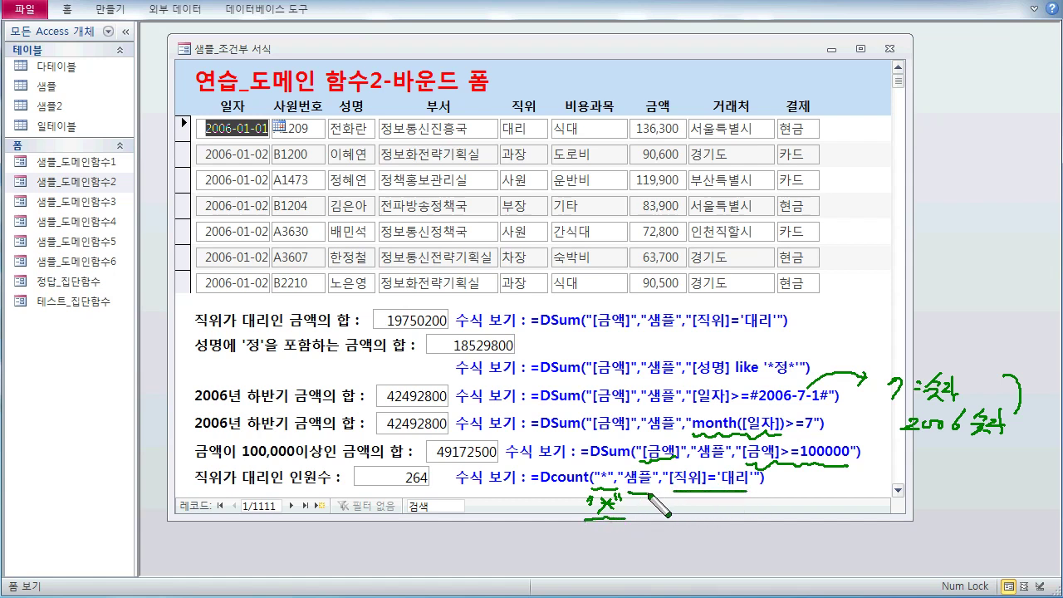
{"action": "mouse_move", "coordinate": [411, 498]}
{"action": "left_mouse_down"}
{"action": "mouse_move", "coordinate": [401, 473]}
{"action": "mouse_move", "coordinate": [414, 492]}
{"action": "left_mouse_up"}
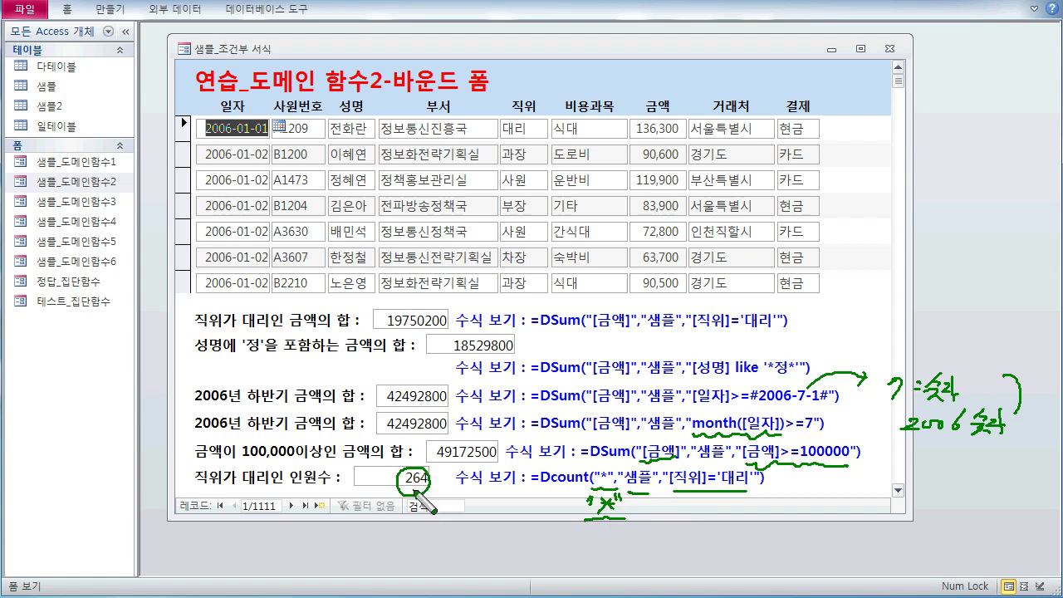
{"action": "key", "text": "Escape"}
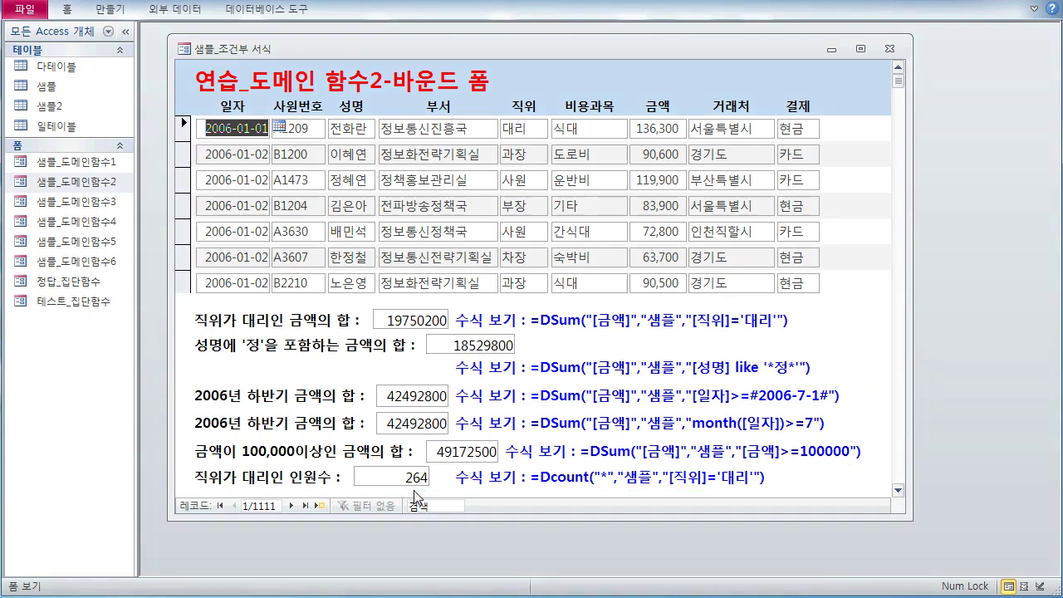
{"action": "key", "text": "ctrl+shift+d"}
{"action": "left_click_drag", "start_coordinate": [700, 332], "coordinate": [774, 331]}
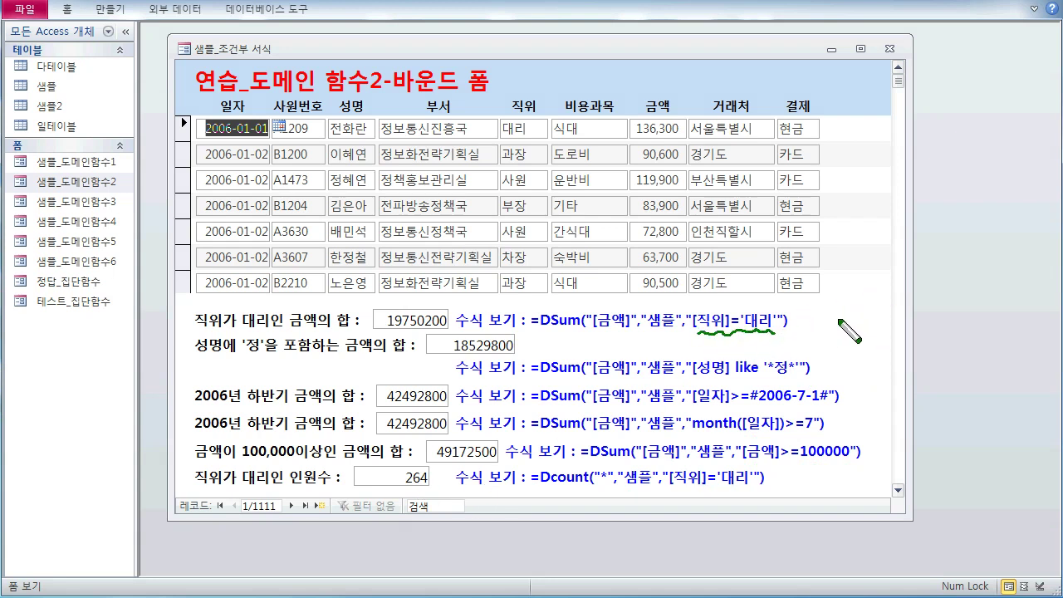
{"action": "left_click_drag", "start_coordinate": [845, 312], "coordinate": [851, 305]}
{"action": "left_click_drag", "start_coordinate": [850, 313], "coordinate": [857, 306]}
{"action": "left_click_drag", "start_coordinate": [933, 301], "coordinate": [937, 305]}
{"action": "left_click_drag", "start_coordinate": [939, 301], "coordinate": [942, 305]}
{"action": "left_click_drag", "start_coordinate": [862, 313], "coordinate": [874, 321]}
{"action": "left_click_drag", "start_coordinate": [867, 322], "coordinate": [878, 329]}
{"action": "left_click_drag", "start_coordinate": [880, 315], "coordinate": [893, 323]}
{"action": "left_click_drag", "start_coordinate": [886, 321], "coordinate": [900, 323]}
{"action": "left_click_drag", "start_coordinate": [907, 318], "coordinate": [915, 322]}
{"action": "left_click_drag", "start_coordinate": [906, 323], "coordinate": [917, 330]}
{"action": "left_click_drag", "start_coordinate": [841, 340], "coordinate": [953, 336]}
{"action": "mouse_move", "coordinate": [887, 343]}
{"action": "left_mouse_down"}
{"action": "mouse_move", "coordinate": [893, 363]}
{"action": "mouse_move", "coordinate": [875, 402]}
{"action": "mouse_move", "coordinate": [1049, 379]}
{"action": "mouse_move", "coordinate": [1053, 404]}
{"action": "left_mouse_up"}
{"action": "mouse_move", "coordinate": [907, 416]}
{"action": "left_mouse_down"}
{"action": "mouse_move", "coordinate": [922, 425]}
{"action": "mouse_move", "coordinate": [911, 439]}
{"action": "mouse_move", "coordinate": [949, 422]}
{"action": "mouse_move", "coordinate": [956, 437]}
{"action": "mouse_move", "coordinate": [882, 515]}
{"action": "mouse_move", "coordinate": [923, 519]}
{"action": "mouse_move", "coordinate": [945, 495]}
{"action": "mouse_move", "coordinate": [955, 515]}
{"action": "mouse_move", "coordinate": [995, 516]}
{"action": "mouse_move", "coordinate": [1023, 502]}
{"action": "mouse_move", "coordinate": [1037, 513]}
{"action": "mouse_move", "coordinate": [1000, 556]}
{"action": "mouse_move", "coordinate": [1008, 540]}
{"action": "mouse_move", "coordinate": [1022, 553]}
{"action": "mouse_move", "coordinate": [1030, 540]}
{"action": "mouse_move", "coordinate": [1049, 555]}
{"action": "mouse_move", "coordinate": [1040, 567]}
{"action": "left_mouse_up"}
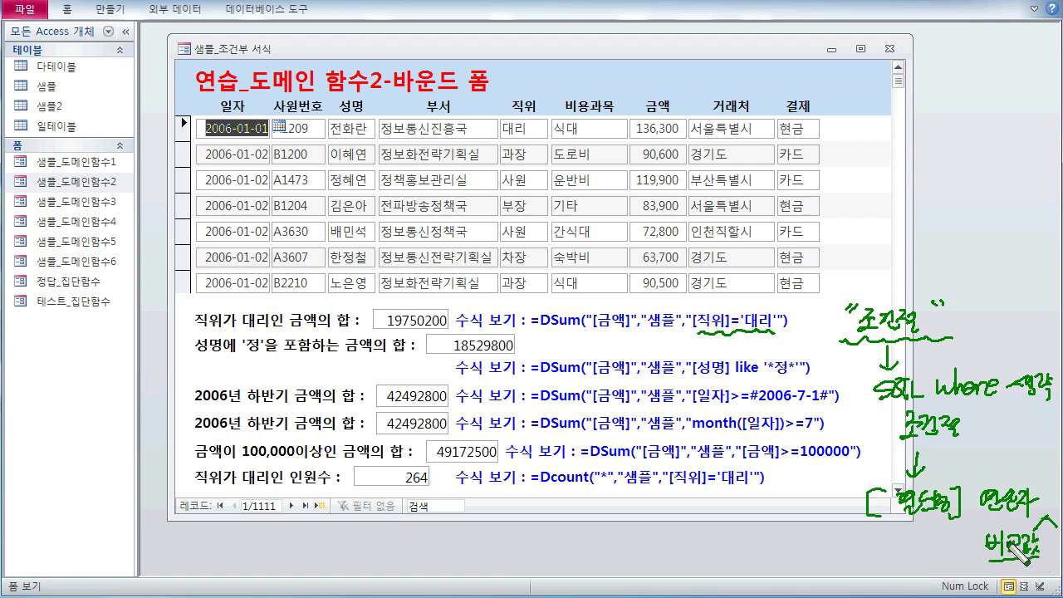
{"action": "left_click_drag", "start_coordinate": [856, 478], "coordinate": [849, 485]}
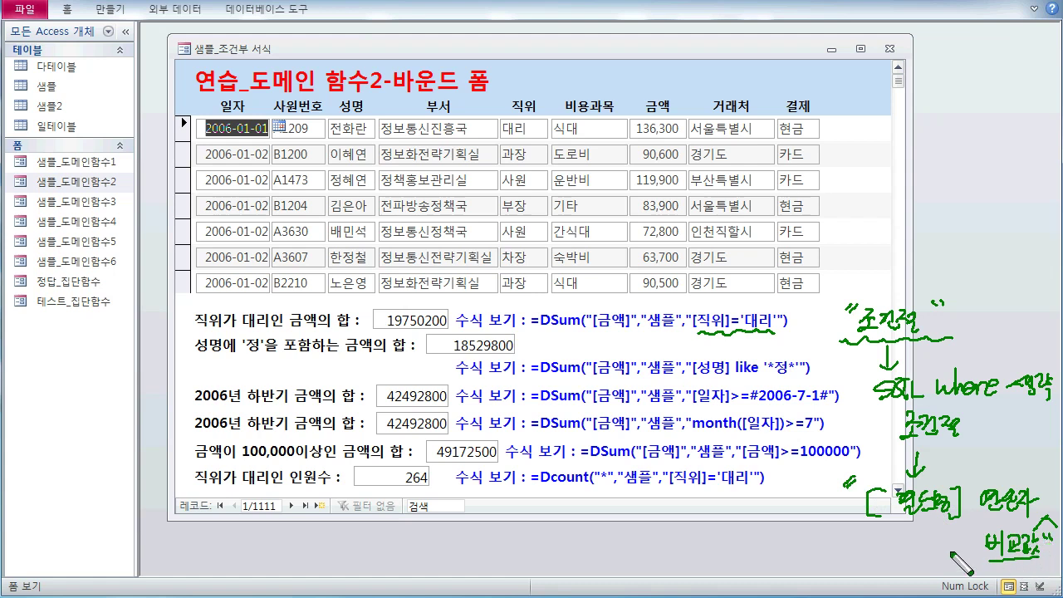
{"action": "left_click_drag", "start_coordinate": [852, 546], "coordinate": [980, 538]}
{"action": "left_click_drag", "start_coordinate": [856, 534], "coordinate": [853, 551]}
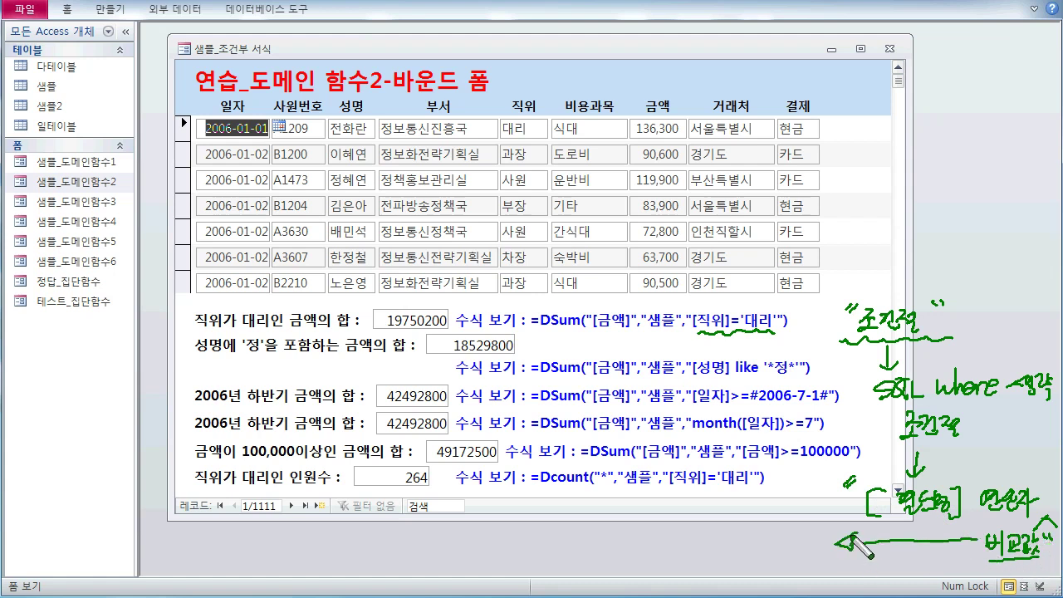
{"action": "left_click_drag", "start_coordinate": [924, 519], "coordinate": [924, 538]}
{"action": "left_click_drag", "start_coordinate": [617, 498], "coordinate": [617, 499]}
{"action": "left_click_drag", "start_coordinate": [647, 497], "coordinate": [657, 504]}
{"action": "mouse_move", "coordinate": [646, 508]}
{"action": "left_mouse_down"}
{"action": "mouse_move", "coordinate": [674, 510]}
{"action": "mouse_move", "coordinate": [673, 531]}
{"action": "mouse_move", "coordinate": [690, 507]}
{"action": "left_mouse_up"}
{"action": "left_click_drag", "start_coordinate": [691, 515], "coordinate": [729, 505]}
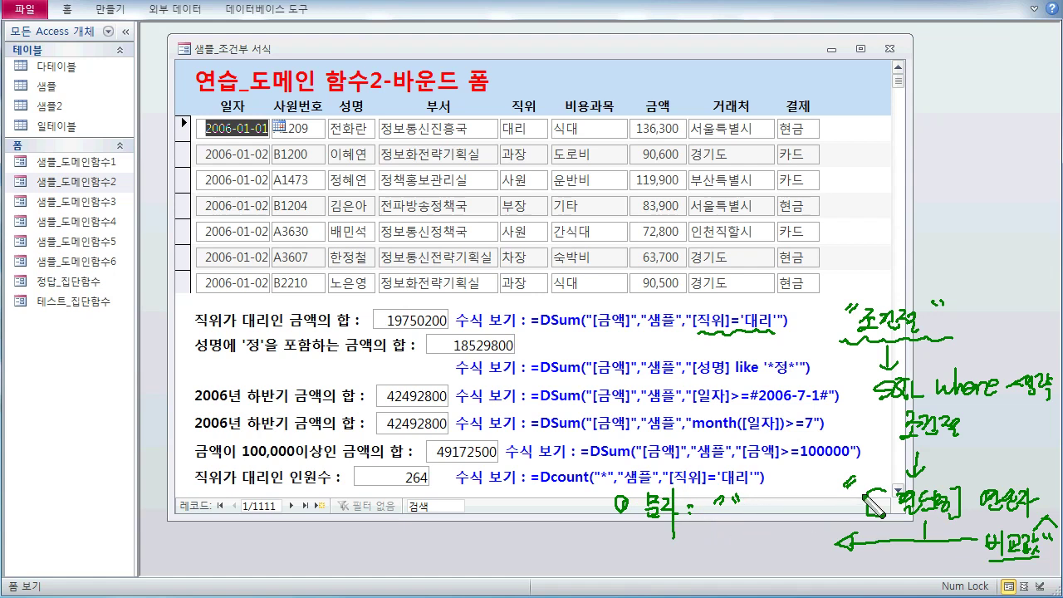
{"action": "left_click_drag", "start_coordinate": [747, 507], "coordinate": [756, 512]}
{"action": "left_click_drag", "start_coordinate": [777, 498], "coordinate": [780, 504]}
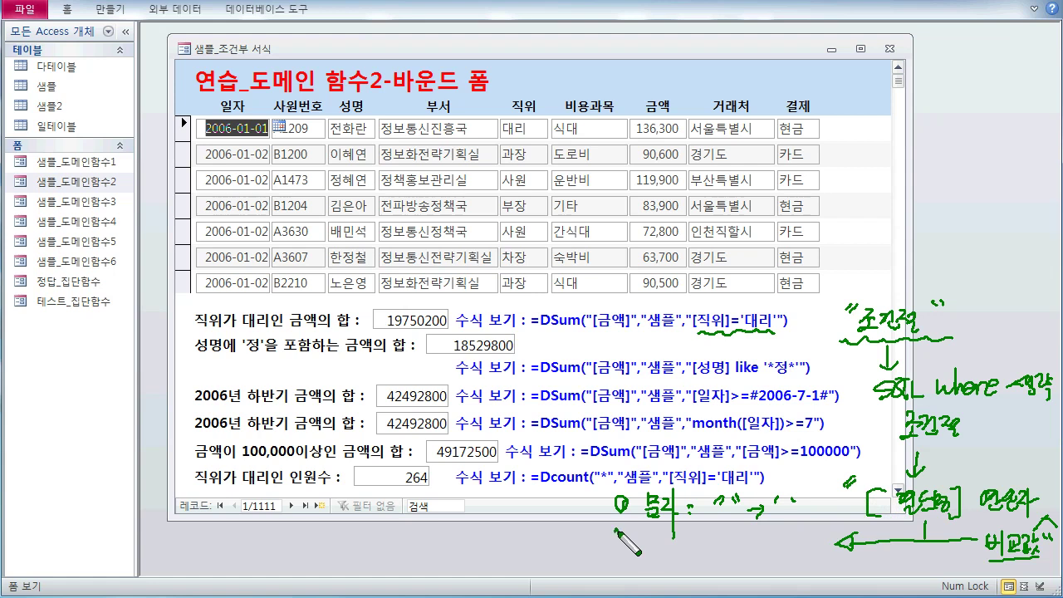
{"action": "left_click_drag", "start_coordinate": [612, 532], "coordinate": [618, 538]}
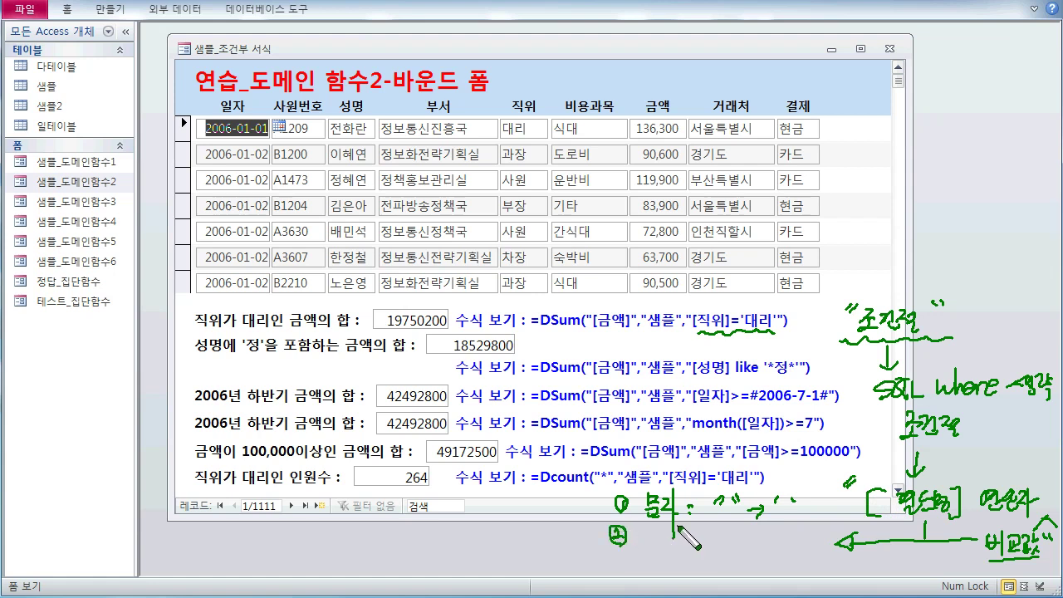
{"action": "mouse_move", "coordinate": [658, 529]}
{"action": "left_mouse_down"}
{"action": "mouse_move", "coordinate": [661, 550]}
{"action": "mouse_move", "coordinate": [669, 538]}
{"action": "mouse_move", "coordinate": [674, 554]}
{"action": "mouse_move", "coordinate": [679, 544]}
{"action": "mouse_move", "coordinate": [734, 555]}
{"action": "left_mouse_up"}
{"action": "left_click", "coordinate": [686, 532]}
{"action": "left_click", "coordinate": [685, 540]}
{"action": "mouse_move", "coordinate": [621, 559]}
{"action": "left_mouse_down"}
{"action": "mouse_move", "coordinate": [619, 573]}
{"action": "mouse_move", "coordinate": [661, 581]}
{"action": "mouse_move", "coordinate": [730, 570]}
{"action": "mouse_move", "coordinate": [729, 580]}
{"action": "mouse_move", "coordinate": [754, 567]}
{"action": "left_mouse_up"}
{"action": "left_click", "coordinate": [692, 570]}
{"action": "left_click", "coordinate": [691, 579]}
{"action": "mouse_move", "coordinate": [742, 574]}
{"action": "left_mouse_down"}
{"action": "mouse_move", "coordinate": [754, 573]}
{"action": "mouse_move", "coordinate": [745, 584]}
{"action": "left_mouse_up"}
{"action": "left_click_drag", "start_coordinate": [751, 562], "coordinate": [750, 582]}
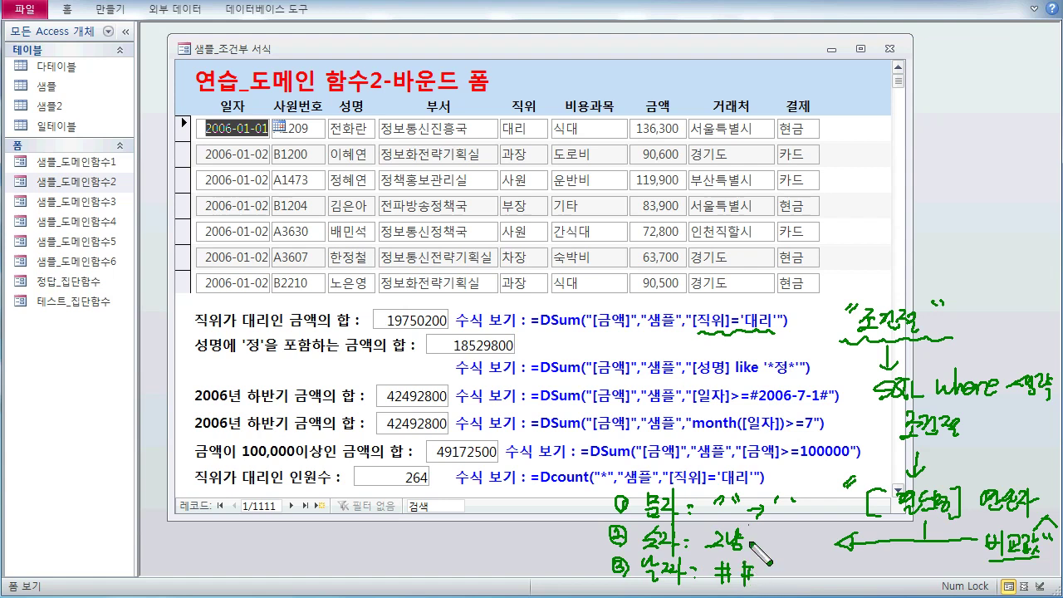
{"action": "left_click_drag", "start_coordinate": [758, 304], "coordinate": [775, 330]}
{"action": "left_click_drag", "start_coordinate": [795, 390], "coordinate": [782, 355]}
{"action": "left_click_drag", "start_coordinate": [758, 405], "coordinate": [761, 408]}
{"action": "left_click_drag", "start_coordinate": [827, 388], "coordinate": [827, 408]}
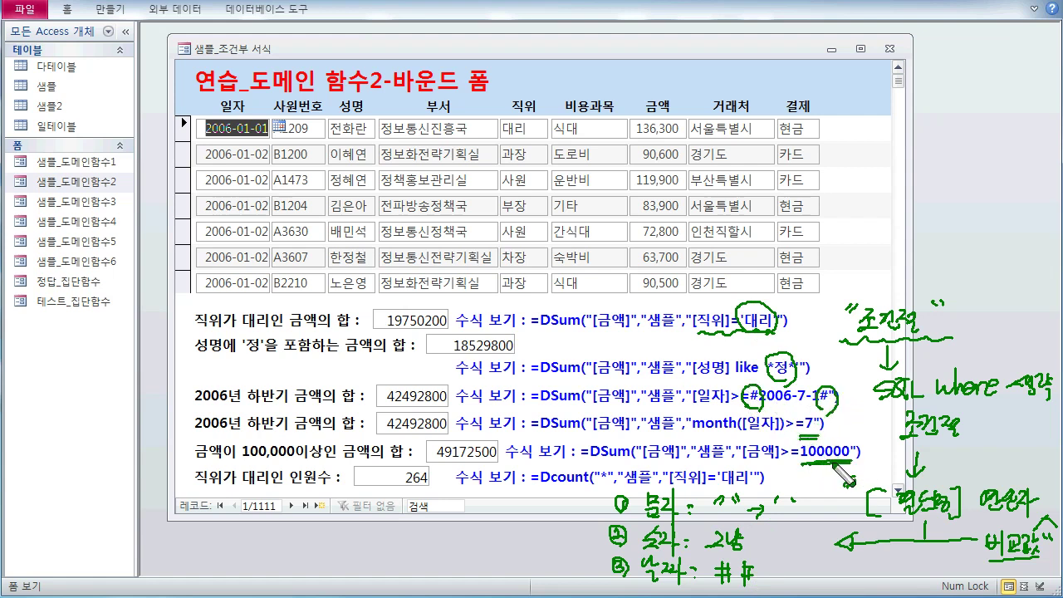
{"action": "left_click_drag", "start_coordinate": [720, 484], "coordinate": [746, 484]}
{"action": "key", "text": "Escape"}
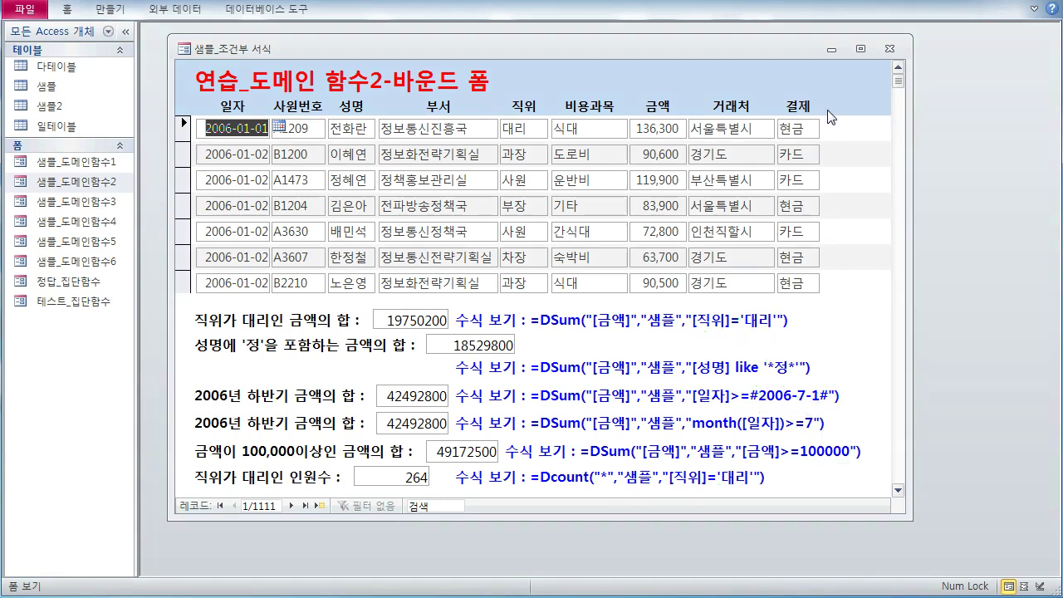
Close the 샘플_도메인함수2 form, open the 샘플_도메인함수3 form in form view and shift its window slightly
{"action": "left_click", "coordinate": [891, 49]}
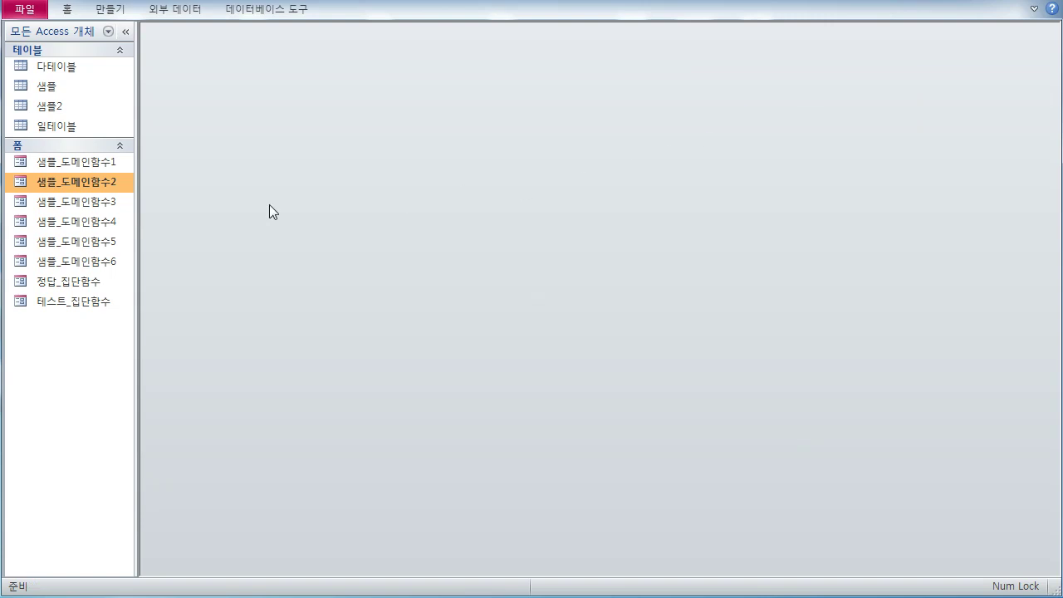
{"action": "double_click", "coordinate": [103, 204]}
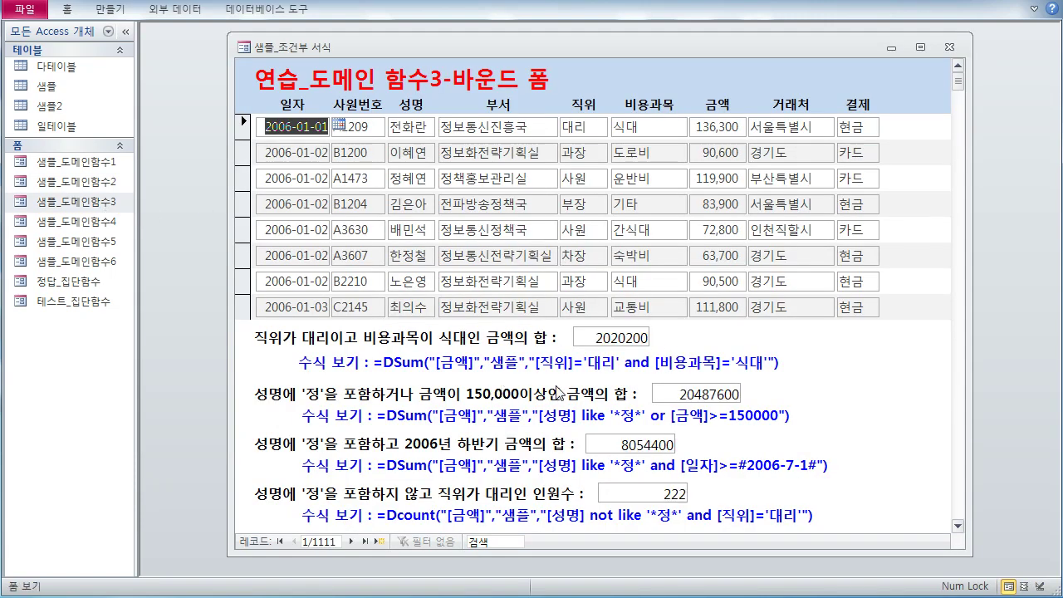
{"action": "left_click_drag", "start_coordinate": [390, 47], "coordinate": [368, 48]}
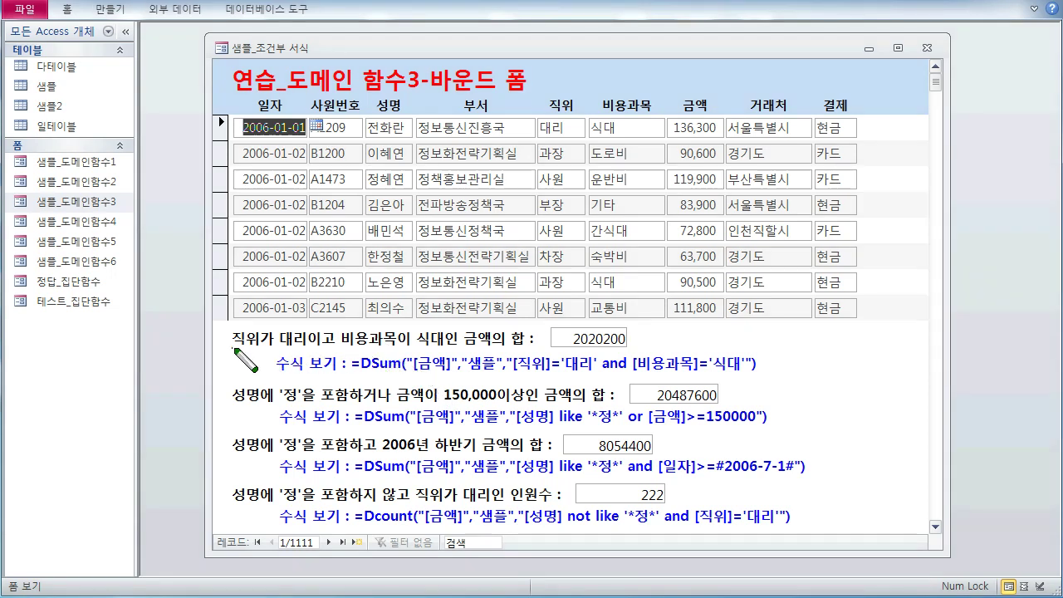
{"action": "mouse_move", "coordinate": [236, 351]}
{"action": "left_mouse_down"}
{"action": "mouse_move", "coordinate": [317, 352]}
{"action": "mouse_move", "coordinate": [337, 339]}
{"action": "mouse_move", "coordinate": [332, 357]}
{"action": "left_mouse_up"}
{"action": "mouse_move", "coordinate": [692, 349]}
{"action": "left_mouse_down"}
{"action": "mouse_move", "coordinate": [704, 355]}
{"action": "mouse_move", "coordinate": [713, 342]}
{"action": "mouse_move", "coordinate": [743, 355]}
{"action": "mouse_move", "coordinate": [785, 349]}
{"action": "mouse_move", "coordinate": [802, 333]}
{"action": "left_mouse_up"}
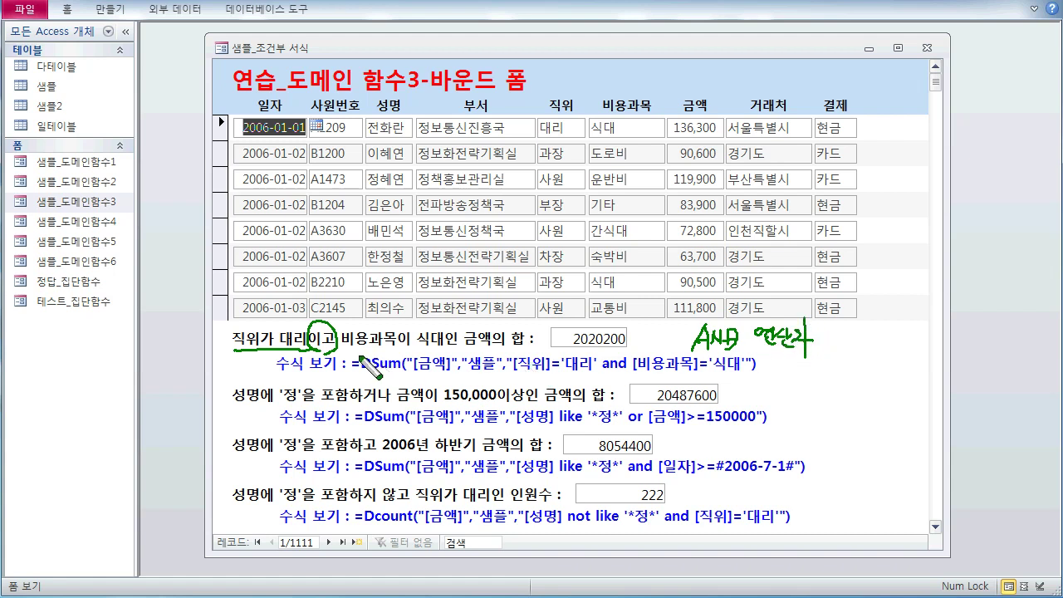
{"action": "left_click_drag", "start_coordinate": [345, 357], "coordinate": [440, 348]}
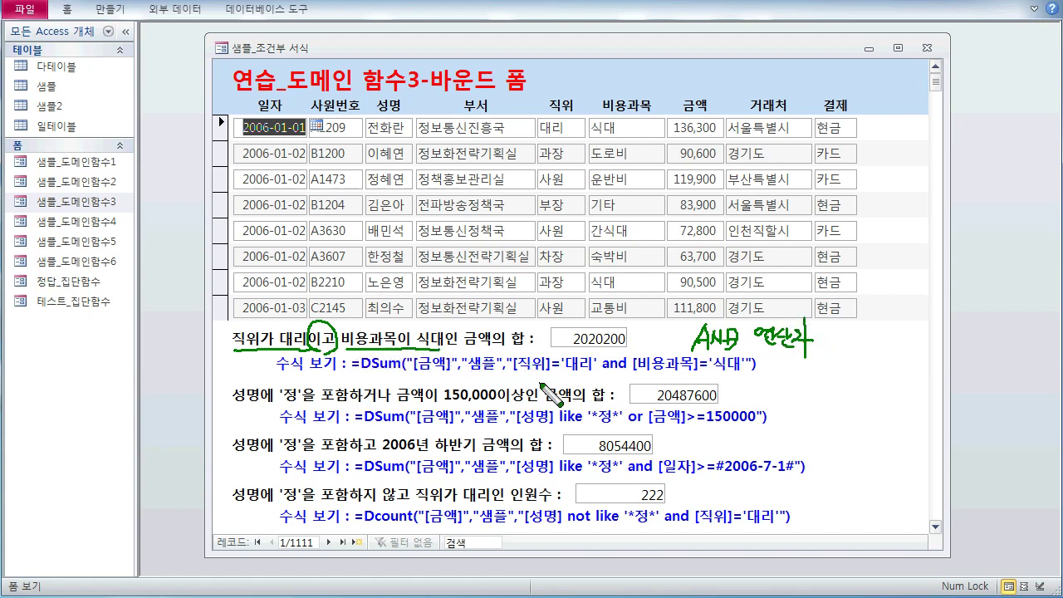
{"action": "left_click_drag", "start_coordinate": [512, 376], "coordinate": [596, 375]}
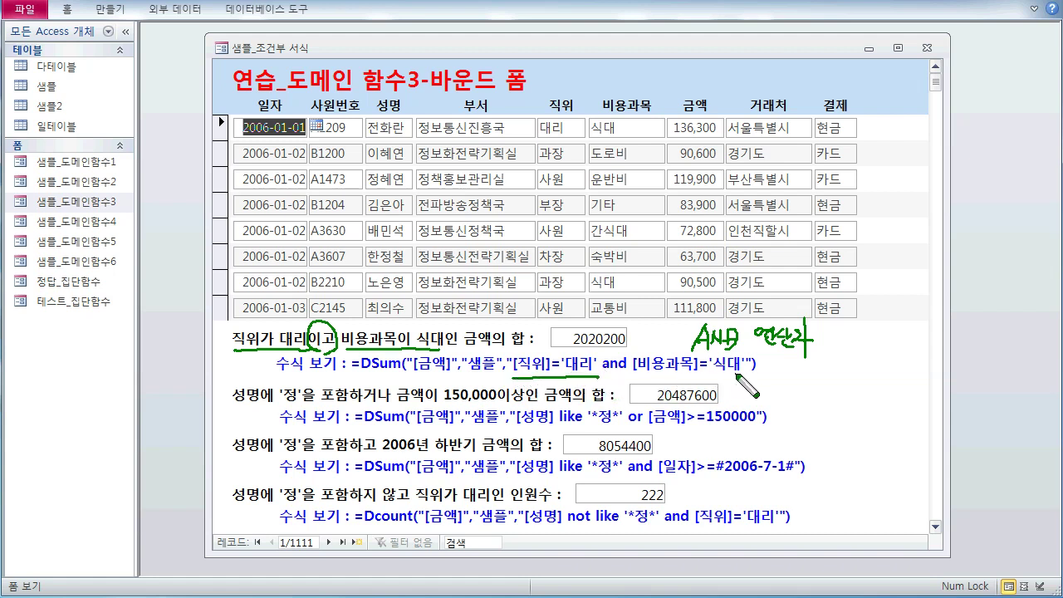
{"action": "left_click_drag", "start_coordinate": [742, 375], "coordinate": [633, 371]}
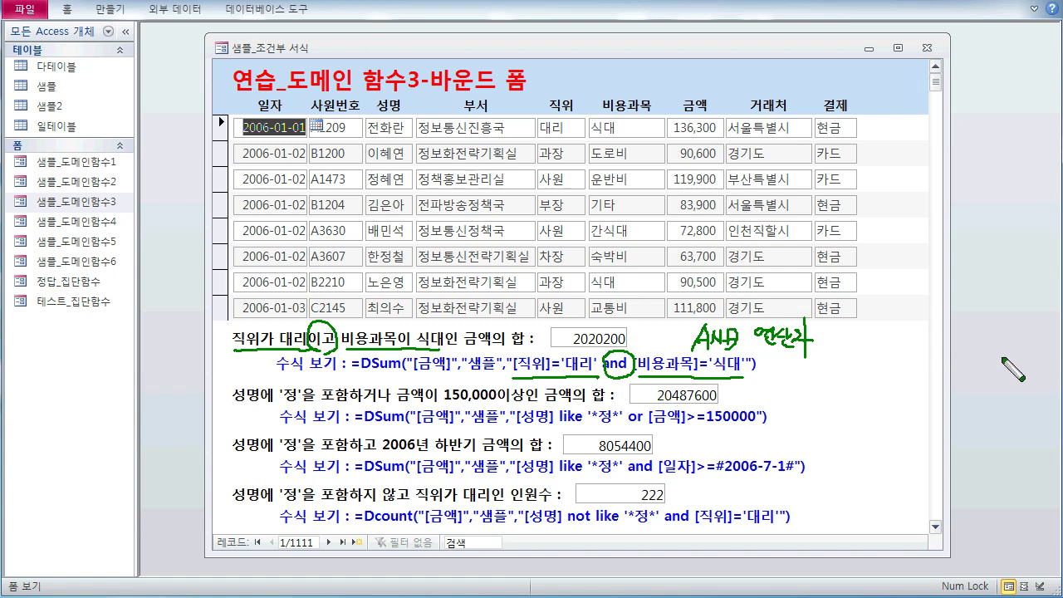
{"action": "mouse_move", "coordinate": [910, 369]}
{"action": "left_mouse_down"}
{"action": "mouse_move", "coordinate": [922, 391]}
{"action": "mouse_move", "coordinate": [939, 378]}
{"action": "mouse_move", "coordinate": [947, 395]}
{"action": "mouse_move", "coordinate": [929, 370]}
{"action": "mouse_move", "coordinate": [953, 384]}
{"action": "left_mouse_up"}
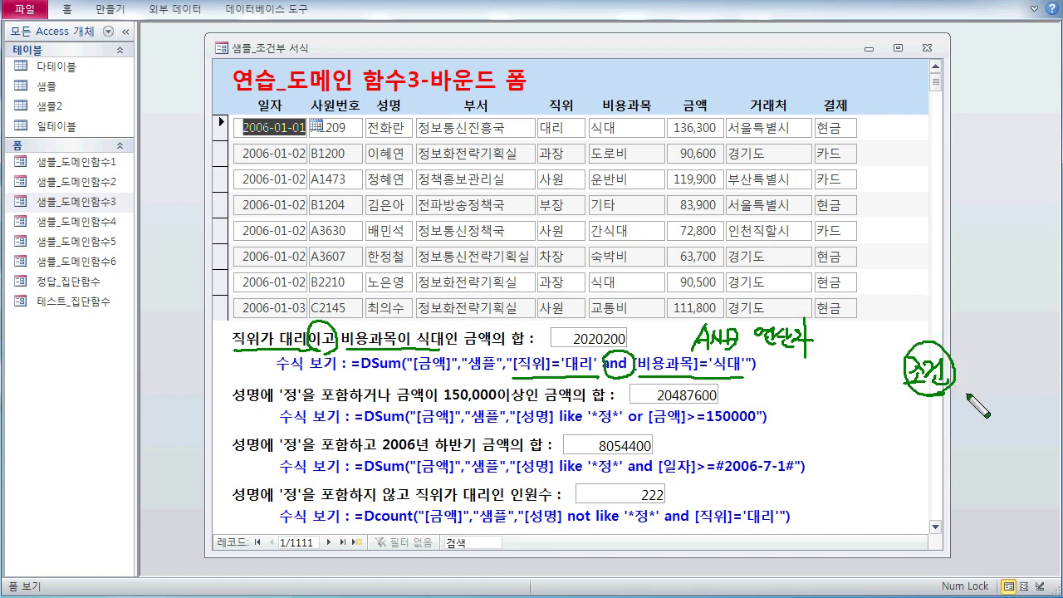
{"action": "left_click_drag", "start_coordinate": [890, 399], "coordinate": [955, 399]}
{"action": "mouse_move", "coordinate": [902, 412]}
{"action": "left_mouse_down"}
{"action": "mouse_move", "coordinate": [902, 436]}
{"action": "mouse_move", "coordinate": [929, 444]}
{"action": "left_mouse_up"}
{"action": "mouse_move", "coordinate": [957, 407]}
{"action": "left_mouse_down"}
{"action": "mouse_move", "coordinate": [936, 458]}
{"action": "mouse_move", "coordinate": [982, 433]}
{"action": "mouse_move", "coordinate": [1029, 444]}
{"action": "mouse_move", "coordinate": [1029, 428]}
{"action": "left_mouse_up"}
{"action": "left_click_drag", "start_coordinate": [1042, 414], "coordinate": [1043, 435]}
{"action": "mouse_move", "coordinate": [894, 440]}
{"action": "left_mouse_down"}
{"action": "mouse_move", "coordinate": [932, 441]}
{"action": "mouse_move", "coordinate": [907, 472]}
{"action": "mouse_move", "coordinate": [925, 470]}
{"action": "left_mouse_up"}
{"action": "left_click_drag", "start_coordinate": [868, 495], "coordinate": [860, 515]}
{"action": "mouse_move", "coordinate": [867, 503]}
{"action": "left_mouse_down"}
{"action": "mouse_move", "coordinate": [877, 513]}
{"action": "mouse_move", "coordinate": [887, 505]}
{"action": "left_mouse_up"}
{"action": "left_click_drag", "start_coordinate": [892, 499], "coordinate": [902, 508]}
{"action": "left_click_drag", "start_coordinate": [891, 509], "coordinate": [910, 522]}
{"action": "mouse_move", "coordinate": [962, 449]}
{"action": "left_mouse_down"}
{"action": "mouse_move", "coordinate": [1040, 448]}
{"action": "mouse_move", "coordinate": [996, 479]}
{"action": "left_mouse_up"}
{"action": "left_click_drag", "start_coordinate": [987, 479], "coordinate": [1008, 479]}
{"action": "left_click_drag", "start_coordinate": [962, 520], "coordinate": [977, 518]}
{"action": "mouse_move", "coordinate": [966, 510]}
{"action": "left_mouse_down"}
{"action": "mouse_move", "coordinate": [990, 500]}
{"action": "mouse_move", "coordinate": [995, 520]}
{"action": "left_mouse_up"}
{"action": "left_click_drag", "start_coordinate": [994, 502], "coordinate": [996, 520]}
{"action": "mouse_move", "coordinate": [1024, 485]}
{"action": "left_mouse_down"}
{"action": "mouse_move", "coordinate": [1006, 523]}
{"action": "mouse_move", "coordinate": [1045, 507]}
{"action": "left_mouse_up"}
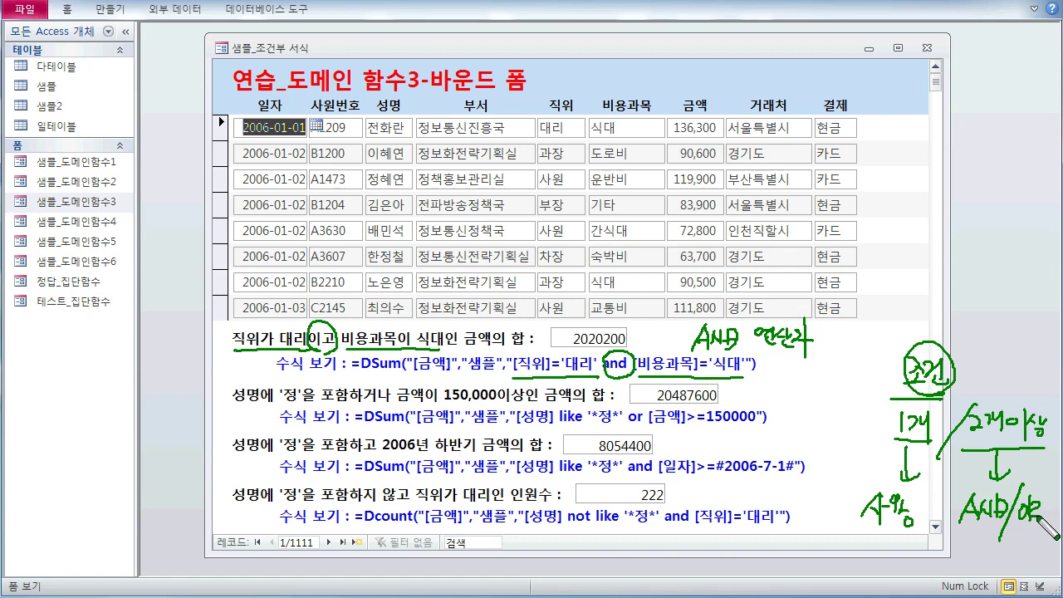
{"action": "mouse_move", "coordinate": [988, 544]}
{"action": "left_mouse_down"}
{"action": "mouse_move", "coordinate": [996, 541]}
{"action": "mouse_move", "coordinate": [970, 570]}
{"action": "mouse_move", "coordinate": [995, 562]}
{"action": "mouse_move", "coordinate": [997, 571]}
{"action": "mouse_move", "coordinate": [1048, 571]}
{"action": "left_mouse_up"}
{"action": "mouse_move", "coordinate": [855, 558]}
{"action": "left_mouse_down"}
{"action": "mouse_move", "coordinate": [864, 578]}
{"action": "mouse_move", "coordinate": [897, 573]}
{"action": "left_mouse_up"}
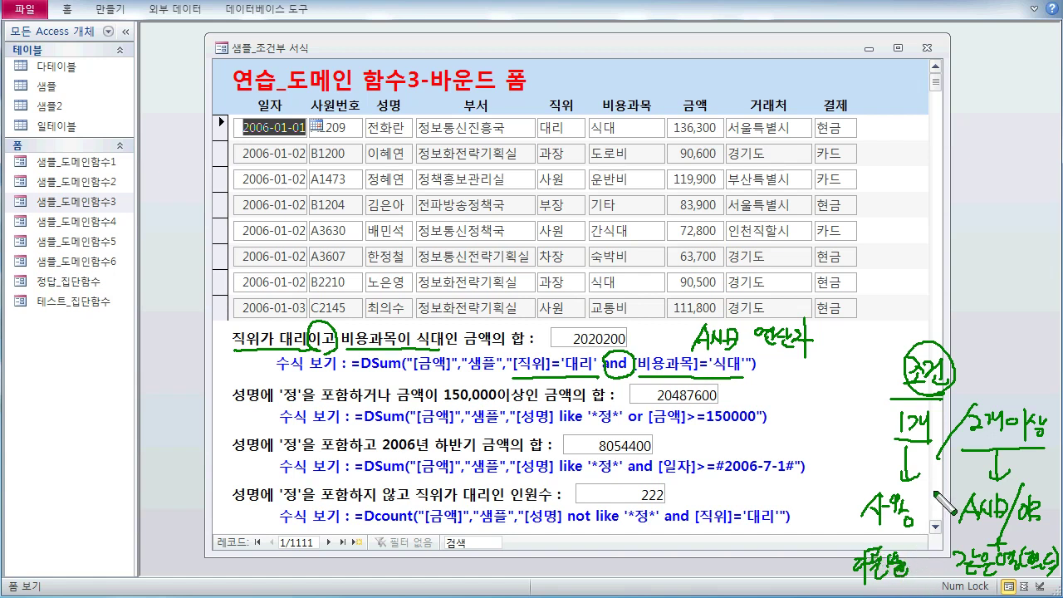
{"action": "key", "text": "ctrl+z"}
{"action": "key", "text": "ctrl+z"}
{"action": "key", "text": "ctrl+z"}
{"action": "key", "text": "ctrl+z"}
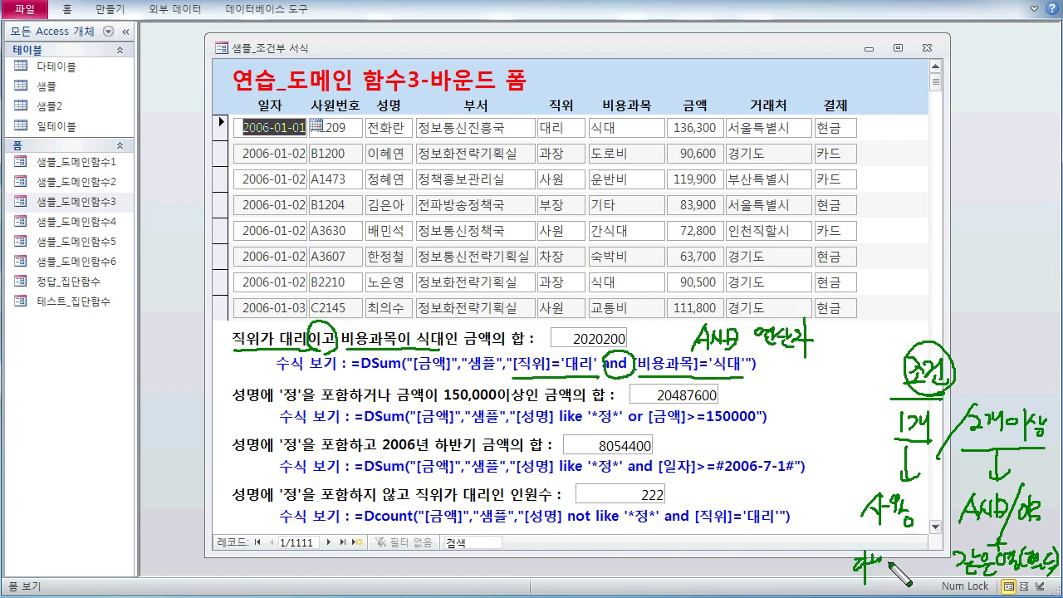
{"action": "mouse_move", "coordinate": [889, 561]}
{"action": "left_mouse_down"}
{"action": "mouse_move", "coordinate": [874, 566]}
{"action": "mouse_move", "coordinate": [885, 574]}
{"action": "mouse_move", "coordinate": [877, 581]}
{"action": "mouse_move", "coordinate": [897, 561]}
{"action": "mouse_move", "coordinate": [907, 579]}
{"action": "mouse_move", "coordinate": [917, 555]}
{"action": "mouse_move", "coordinate": [939, 580]}
{"action": "left_mouse_up"}
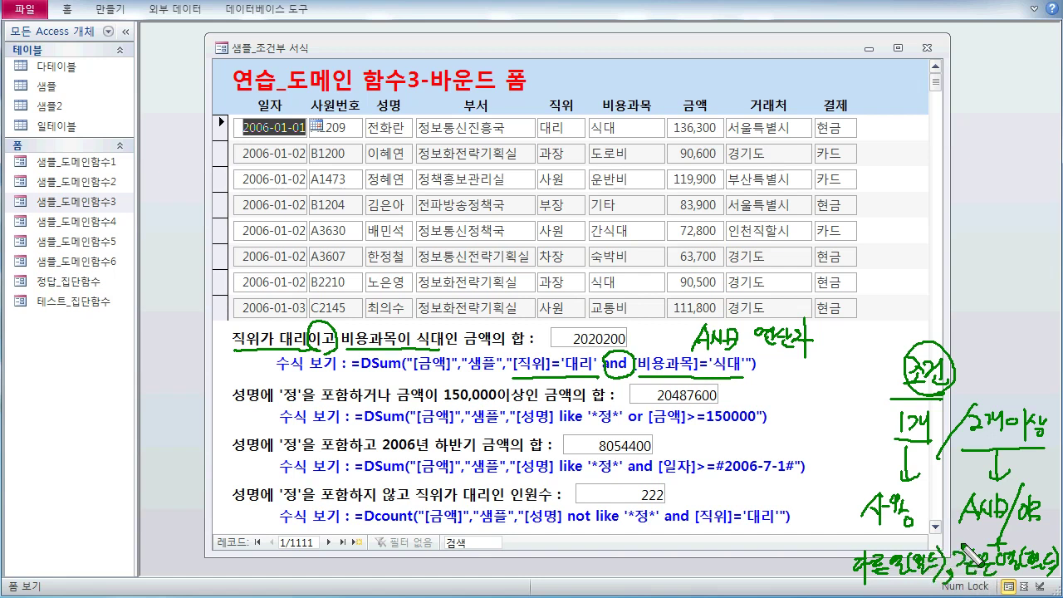
{"action": "mouse_move", "coordinate": [1000, 529]}
{"action": "left_mouse_down"}
{"action": "mouse_move", "coordinate": [985, 541]}
{"action": "mouse_move", "coordinate": [1020, 556]}
{"action": "left_mouse_up"}
{"action": "key", "text": "ctrl+z"}
{"action": "left_click_drag", "start_coordinate": [1004, 547], "coordinate": [990, 531]}
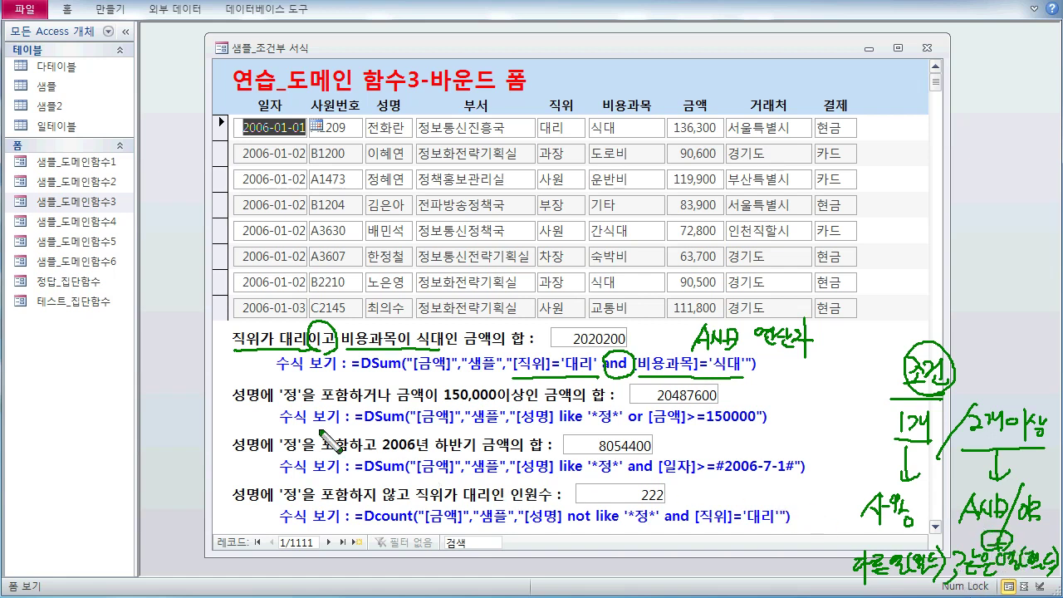
{"action": "mouse_move", "coordinate": [234, 406]}
{"action": "left_mouse_down"}
{"action": "mouse_move", "coordinate": [390, 405]}
{"action": "mouse_move", "coordinate": [406, 378]}
{"action": "mouse_move", "coordinate": [423, 375]}
{"action": "left_mouse_up"}
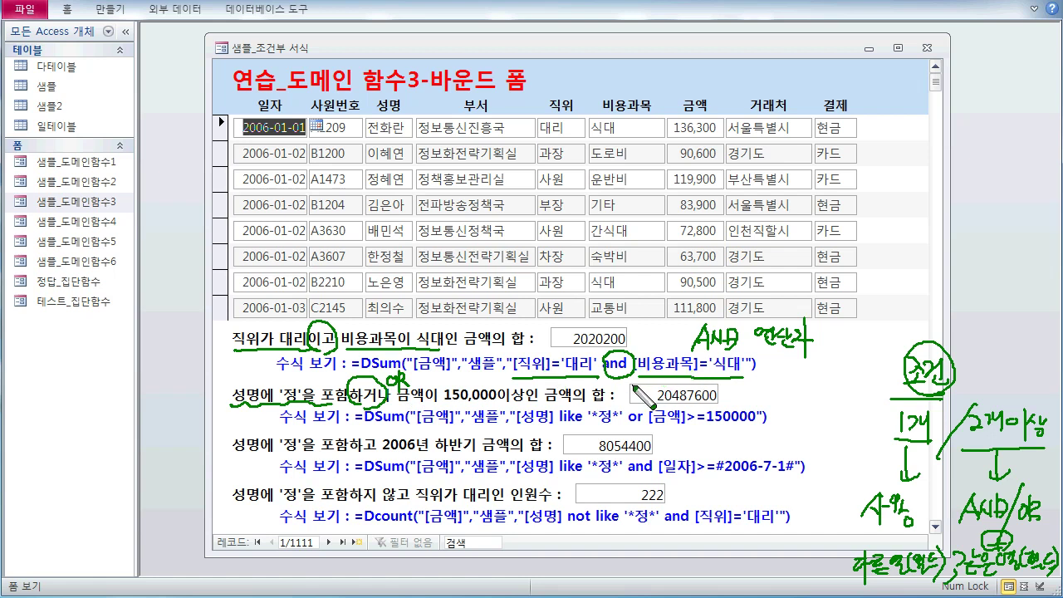
{"action": "mouse_move", "coordinate": [641, 405]}
{"action": "left_mouse_down"}
{"action": "mouse_move", "coordinate": [635, 426]}
{"action": "mouse_move", "coordinate": [735, 427]}
{"action": "left_mouse_up"}
{"action": "mouse_move", "coordinate": [514, 428]}
{"action": "left_mouse_down"}
{"action": "mouse_move", "coordinate": [583, 429]}
{"action": "mouse_move", "coordinate": [557, 415]}
{"action": "mouse_move", "coordinate": [587, 425]}
{"action": "left_mouse_up"}
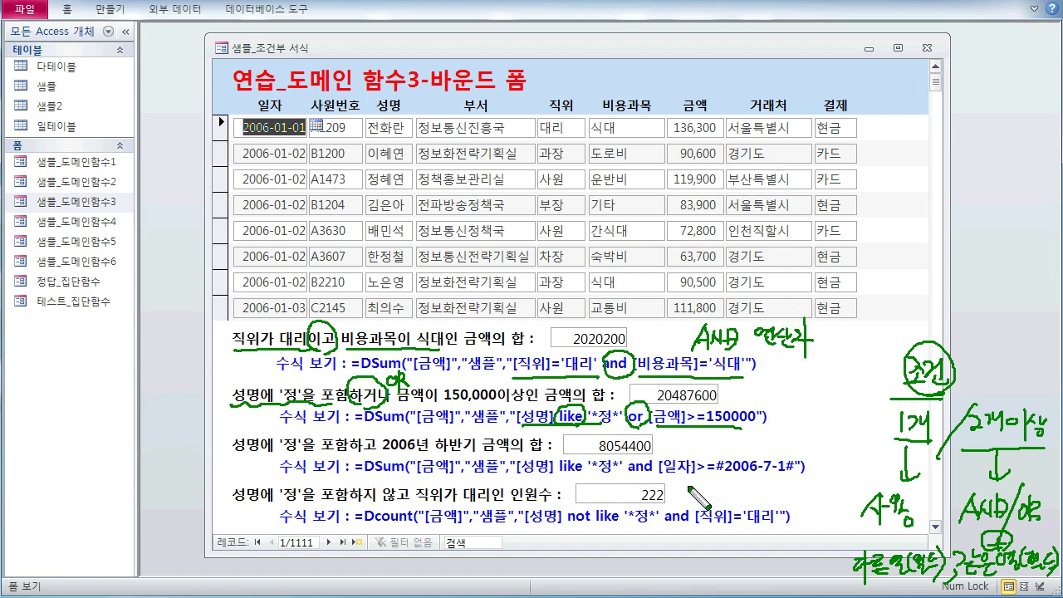
{"action": "left_click_drag", "start_coordinate": [660, 476], "coordinate": [802, 473]}
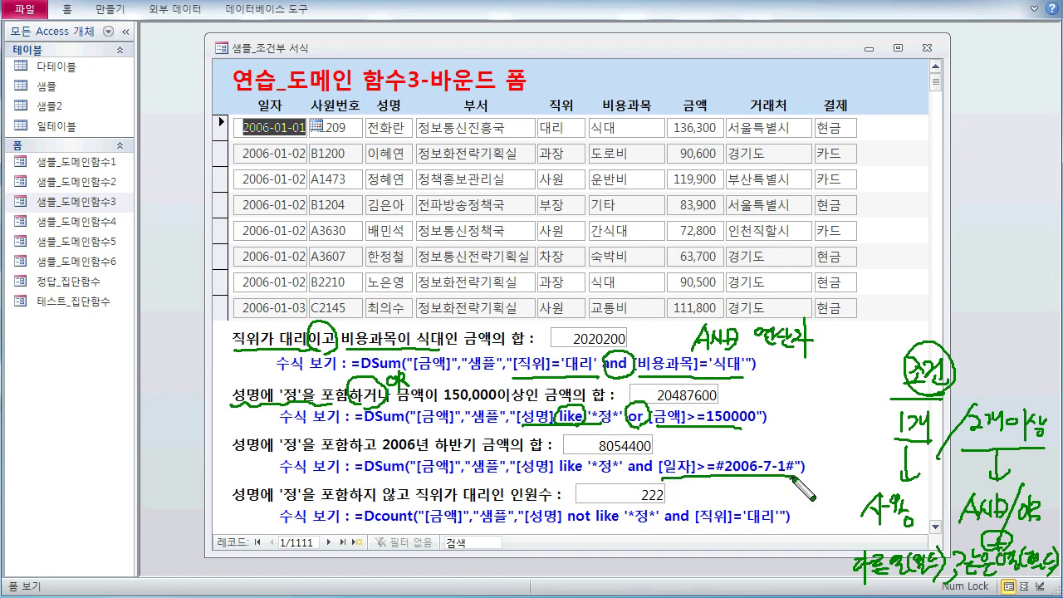
{"action": "left_click_drag", "start_coordinate": [652, 457], "coordinate": [631, 458]}
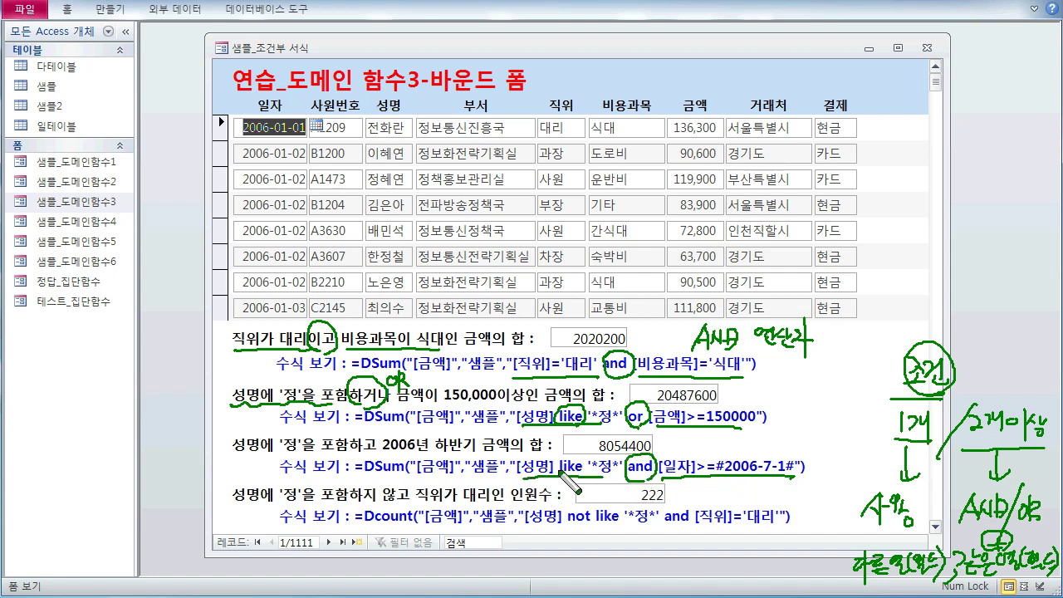
{"action": "mouse_move", "coordinate": [374, 453]}
{"action": "left_mouse_down"}
{"action": "mouse_move", "coordinate": [366, 430]}
{"action": "mouse_move", "coordinate": [378, 452]}
{"action": "left_mouse_up"}
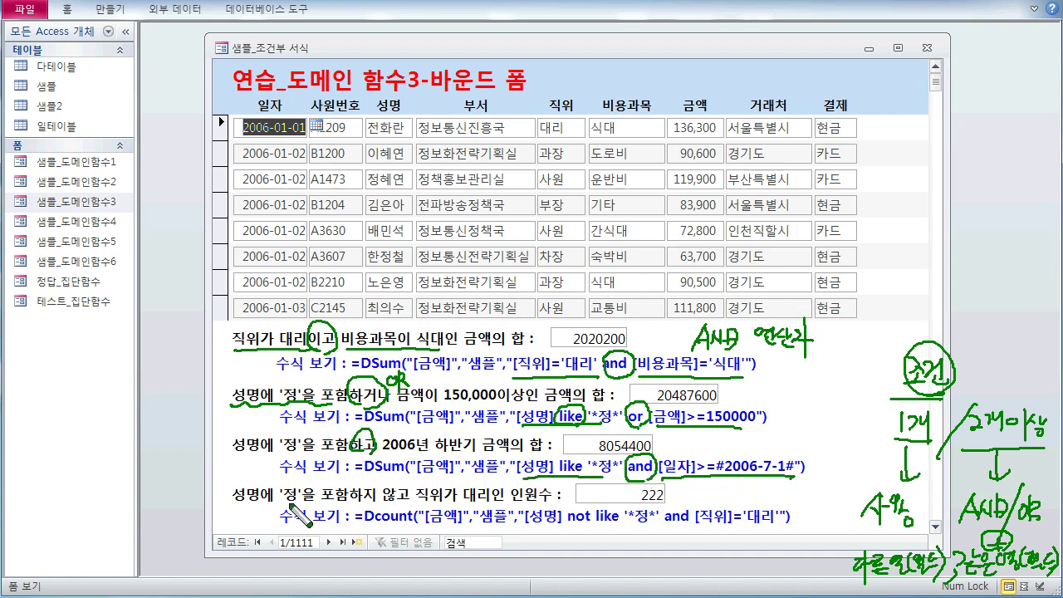
{"action": "left_click_drag", "start_coordinate": [571, 527], "coordinate": [624, 535]}
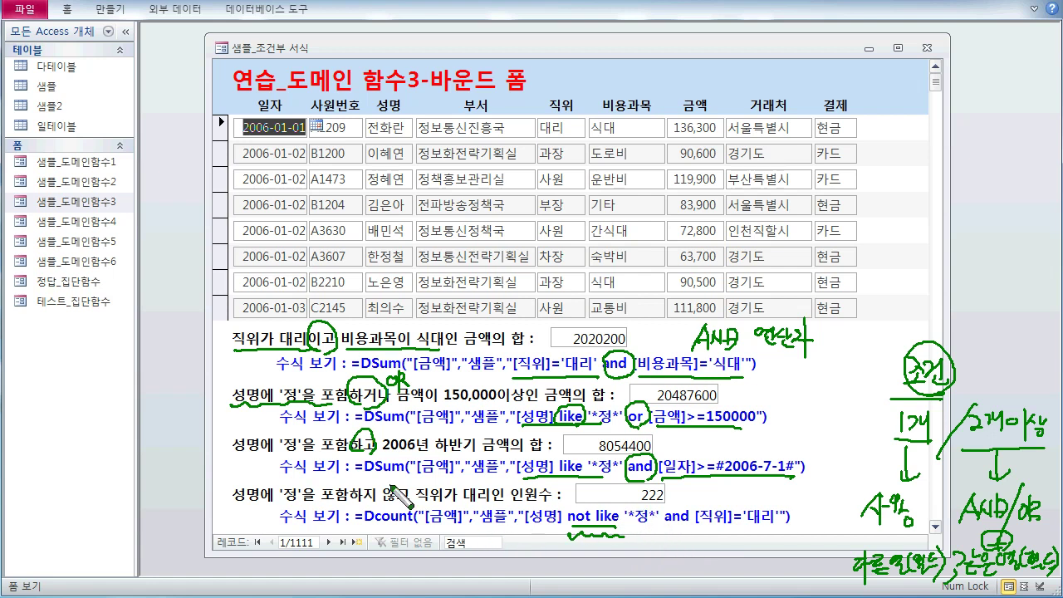
{"action": "mouse_move", "coordinate": [223, 345]}
{"action": "left_mouse_down"}
{"action": "mouse_move", "coordinate": [205, 466]}
{"action": "mouse_move", "coordinate": [218, 498]}
{"action": "left_mouse_up"}
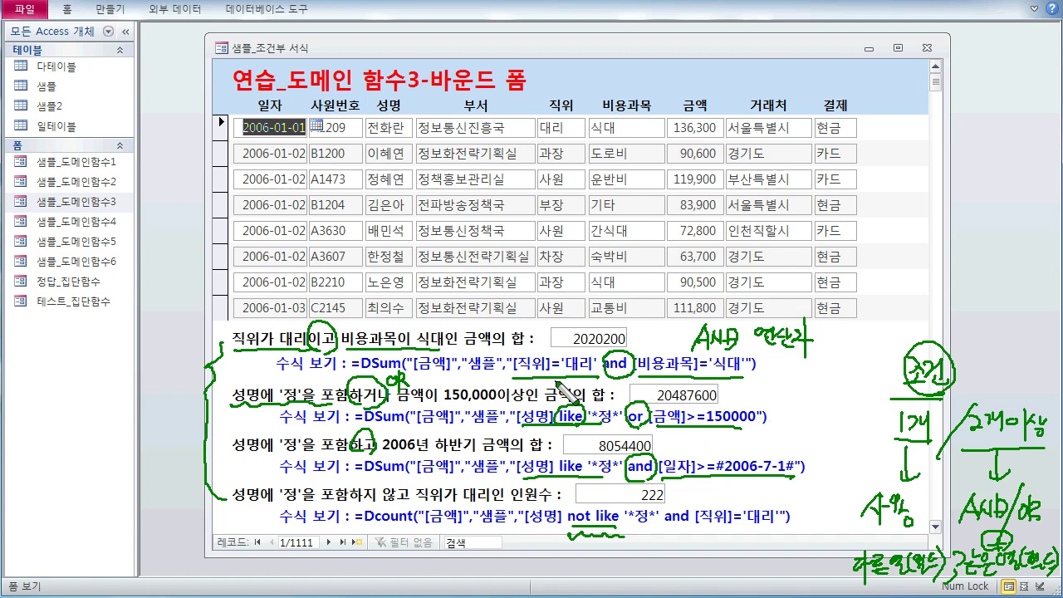
{"action": "key", "text": "Escape"}
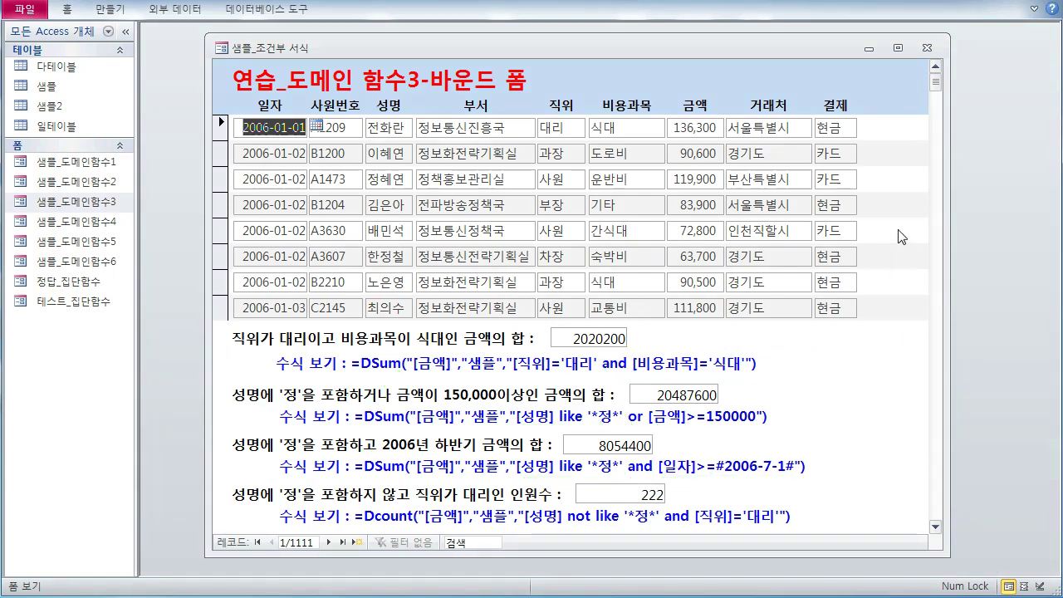
Close the 샘플_도메인함수3 form, open the 샘플_도메인함수4 form in form view, and slightly reposition and heighten its window
{"action": "left_click", "coordinate": [927, 47]}
{"action": "left_click", "coordinate": [108, 223]}
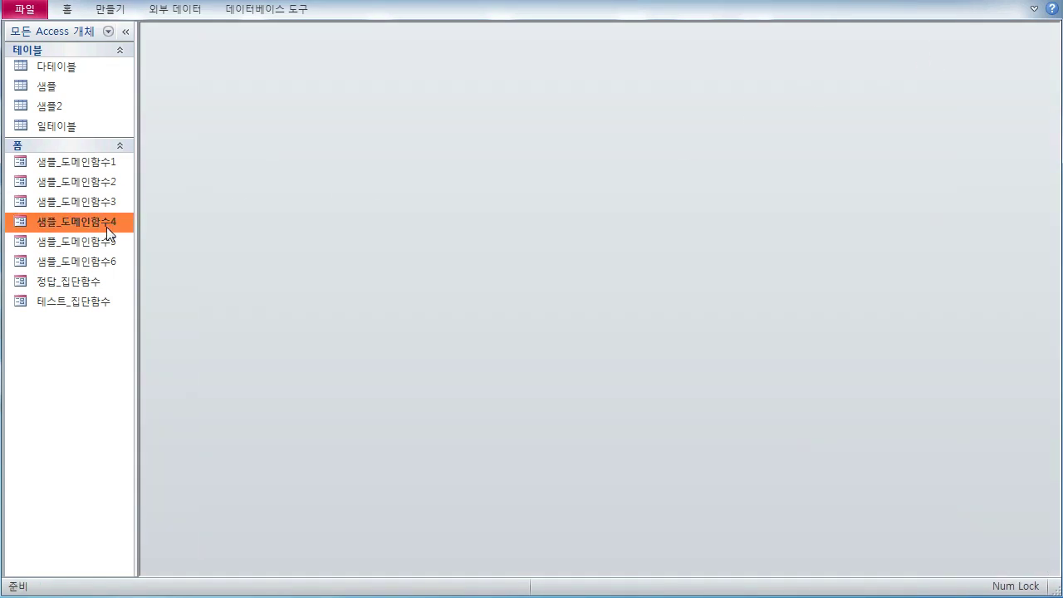
{"action": "double_click", "coordinate": [108, 222]}
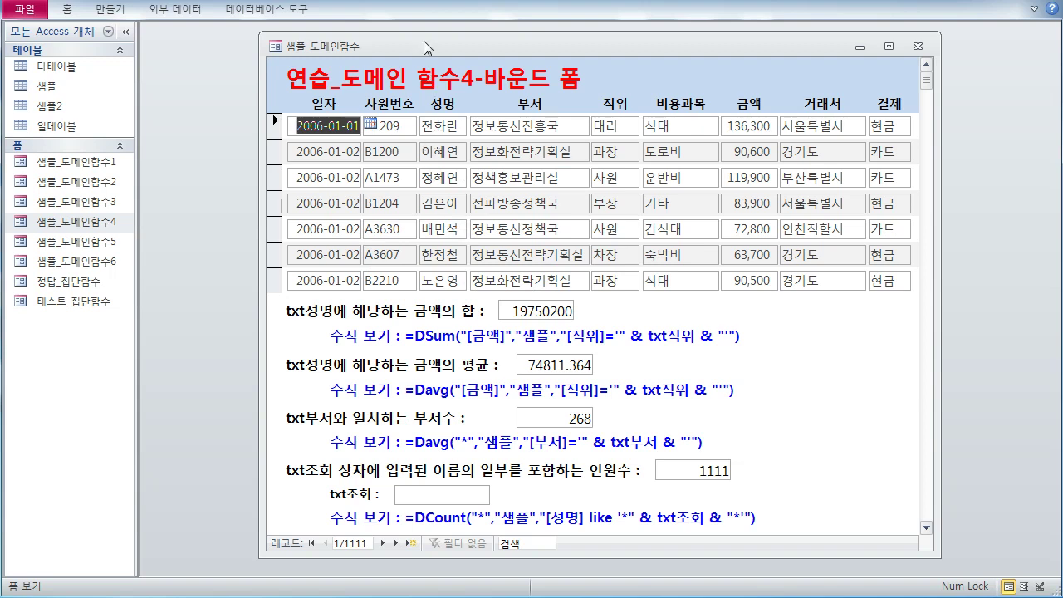
{"action": "left_click_drag", "start_coordinate": [424, 32], "coordinate": [427, 42]}
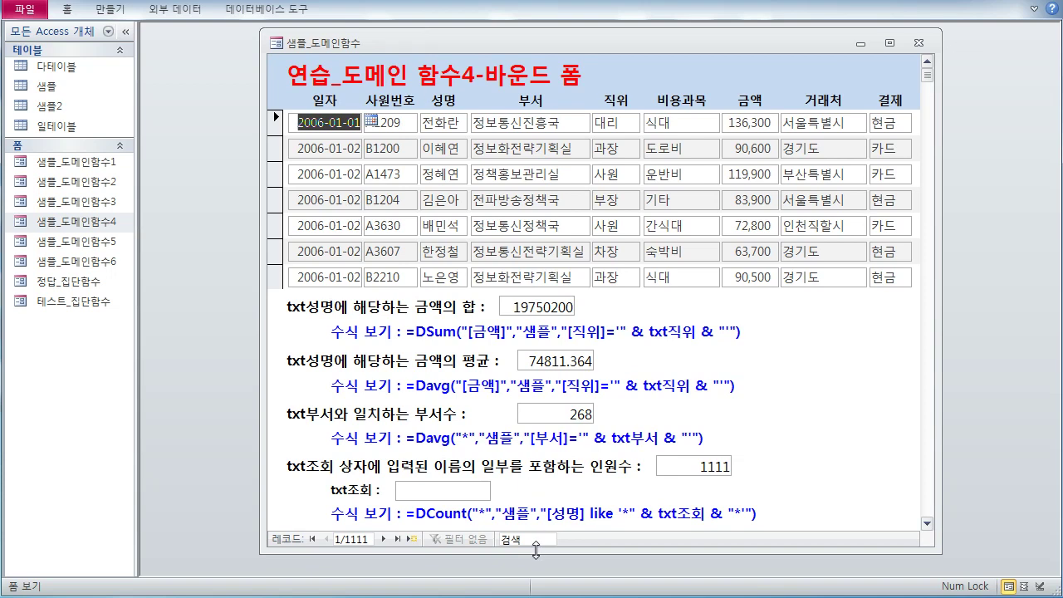
{"action": "left_click_drag", "start_coordinate": [536, 551], "coordinate": [535, 561]}
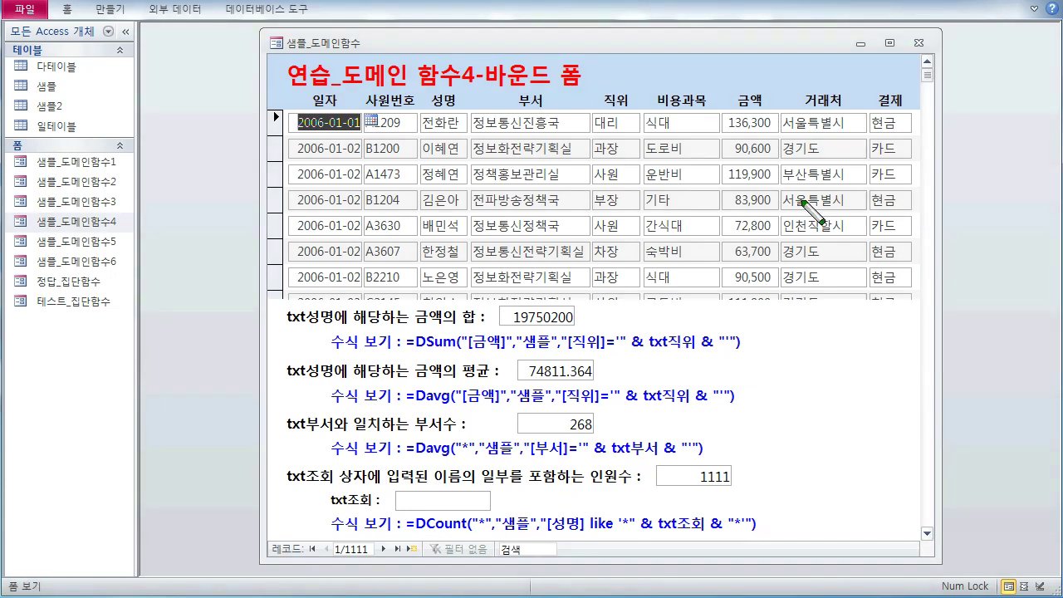
{"action": "mouse_move", "coordinate": [818, 334]}
{"action": "left_mouse_down"}
{"action": "mouse_move", "coordinate": [897, 341]}
{"action": "mouse_move", "coordinate": [902, 359]}
{"action": "mouse_move", "coordinate": [931, 333]}
{"action": "mouse_move", "coordinate": [920, 335]}
{"action": "mouse_move", "coordinate": [930, 356]}
{"action": "mouse_move", "coordinate": [949, 338]}
{"action": "mouse_move", "coordinate": [970, 348]}
{"action": "left_mouse_up"}
{"action": "mouse_move", "coordinate": [868, 350]}
{"action": "left_mouse_down"}
{"action": "mouse_move", "coordinate": [862, 340]}
{"action": "mouse_move", "coordinate": [866, 352]}
{"action": "left_mouse_up"}
{"action": "mouse_move", "coordinate": [982, 336]}
{"action": "left_mouse_down"}
{"action": "mouse_move", "coordinate": [996, 357]}
{"action": "mouse_move", "coordinate": [1035, 339]}
{"action": "mouse_move", "coordinate": [1040, 356]}
{"action": "left_mouse_up"}
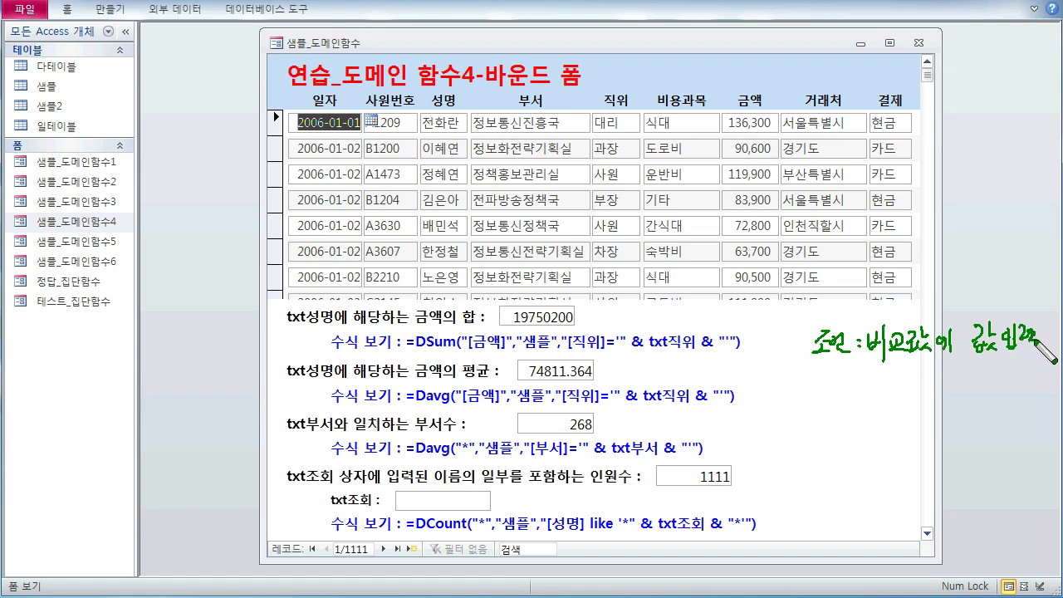
{"action": "mouse_move", "coordinate": [829, 375]}
{"action": "left_mouse_down"}
{"action": "mouse_move", "coordinate": [841, 392]}
{"action": "mouse_move", "coordinate": [878, 387]}
{"action": "mouse_move", "coordinate": [879, 402]}
{"action": "mouse_move", "coordinate": [818, 407]}
{"action": "mouse_move", "coordinate": [802, 380]}
{"action": "left_mouse_up"}
{"action": "mouse_move", "coordinate": [896, 383]}
{"action": "left_mouse_down"}
{"action": "mouse_move", "coordinate": [912, 399]}
{"action": "mouse_move", "coordinate": [933, 389]}
{"action": "mouse_move", "coordinate": [963, 400]}
{"action": "mouse_move", "coordinate": [986, 388]}
{"action": "mouse_move", "coordinate": [989, 397]}
{"action": "mouse_move", "coordinate": [1008, 378]}
{"action": "left_mouse_up"}
{"action": "left_click_drag", "start_coordinate": [1015, 369], "coordinate": [1017, 377]}
{"action": "mouse_move", "coordinate": [939, 407]}
{"action": "left_mouse_down"}
{"action": "mouse_move", "coordinate": [990, 404]}
{"action": "mouse_move", "coordinate": [957, 424]}
{"action": "mouse_move", "coordinate": [971, 430]}
{"action": "mouse_move", "coordinate": [938, 462]}
{"action": "mouse_move", "coordinate": [976, 448]}
{"action": "mouse_move", "coordinate": [1009, 455]}
{"action": "mouse_move", "coordinate": [979, 455]}
{"action": "left_mouse_up"}
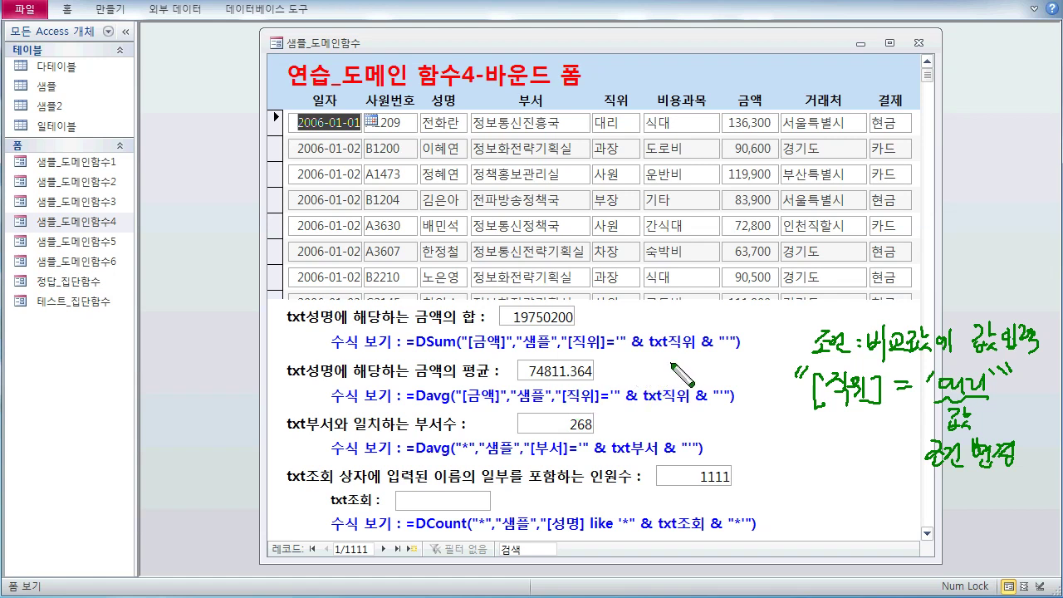
{"action": "mouse_move", "coordinate": [683, 360]}
{"action": "left_mouse_down"}
{"action": "mouse_move", "coordinate": [666, 364]}
{"action": "mouse_move", "coordinate": [705, 331]}
{"action": "mouse_move", "coordinate": [686, 355]}
{"action": "left_mouse_up"}
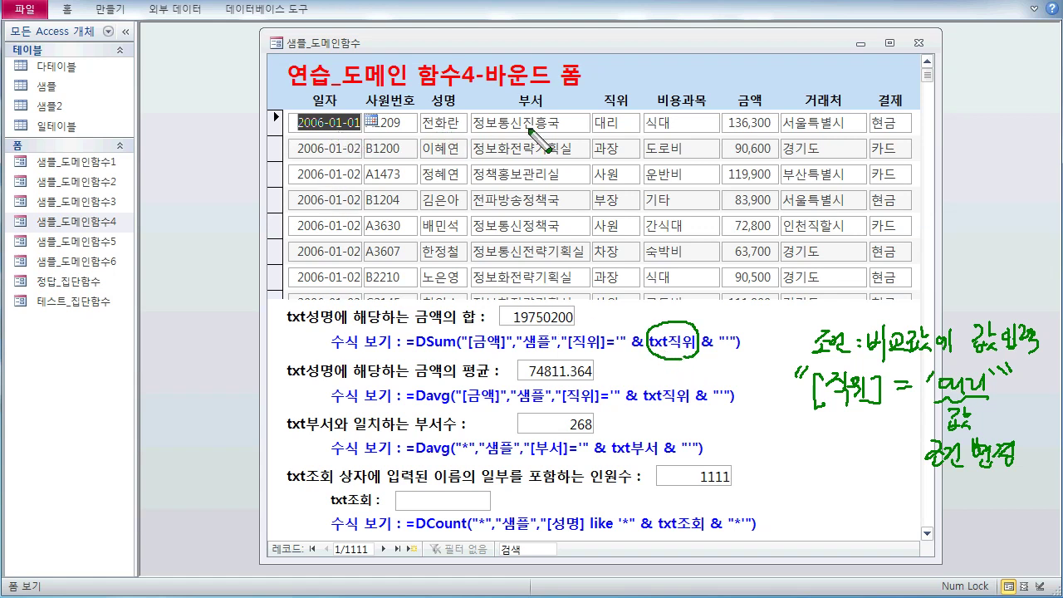
{"action": "mouse_move", "coordinate": [611, 139]}
{"action": "left_mouse_down"}
{"action": "mouse_move", "coordinate": [593, 116]}
{"action": "mouse_move", "coordinate": [614, 143]}
{"action": "left_mouse_up"}
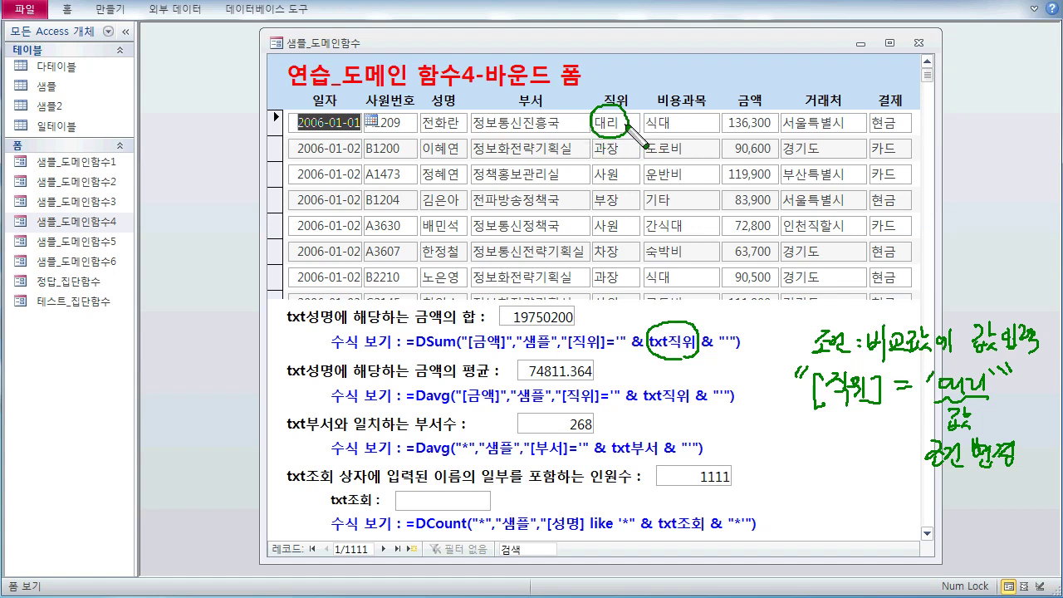
{"action": "mouse_move", "coordinate": [628, 129]}
{"action": "left_mouse_down"}
{"action": "mouse_move", "coordinate": [682, 312]}
{"action": "mouse_move", "coordinate": [696, 293]}
{"action": "mouse_move", "coordinate": [667, 285]}
{"action": "left_mouse_up"}
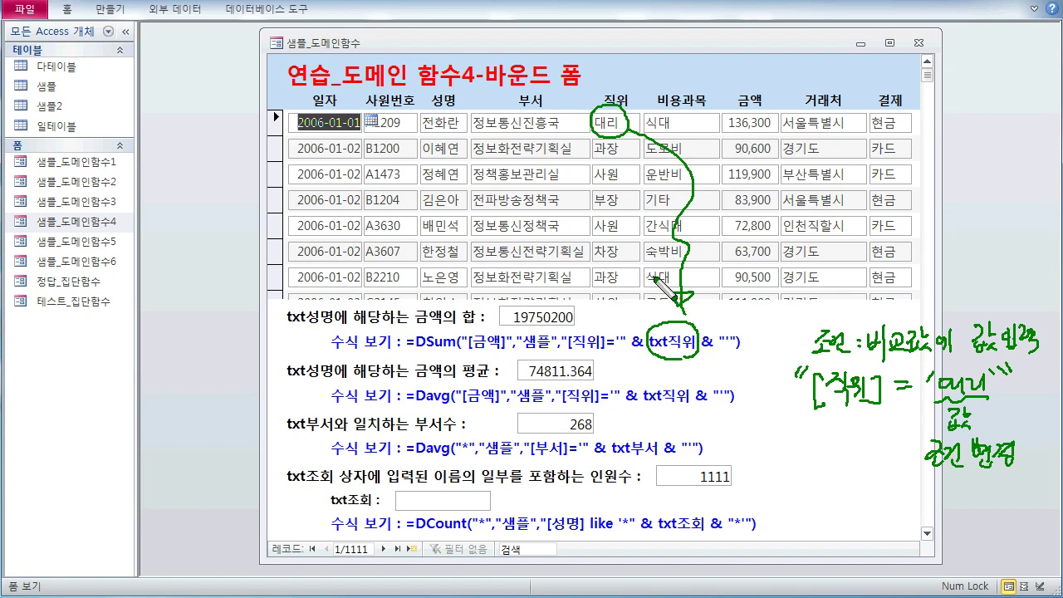
{"action": "key", "text": "Escape"}
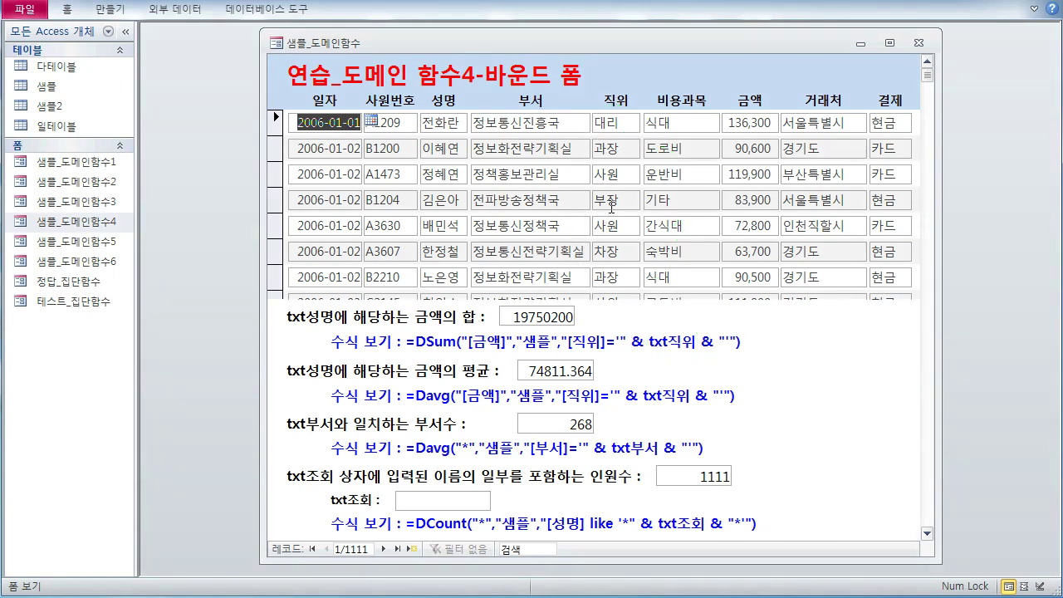
Select the 직위 field of different records in turn to examine how the DSum and Davg results follow the current record
{"action": "left_click", "coordinate": [624, 123]}
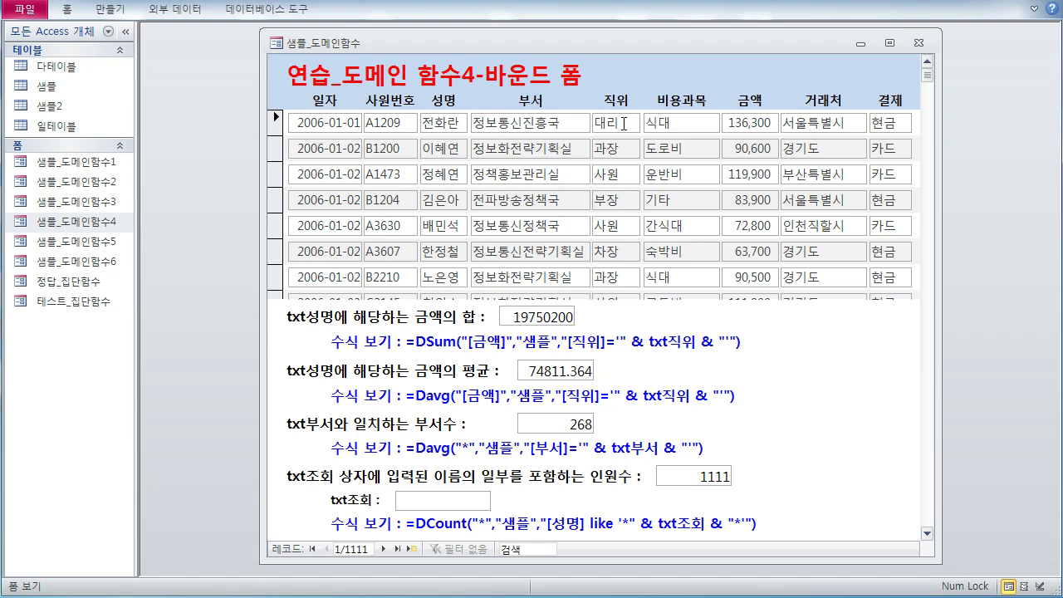
{"action": "left_click", "coordinate": [629, 173]}
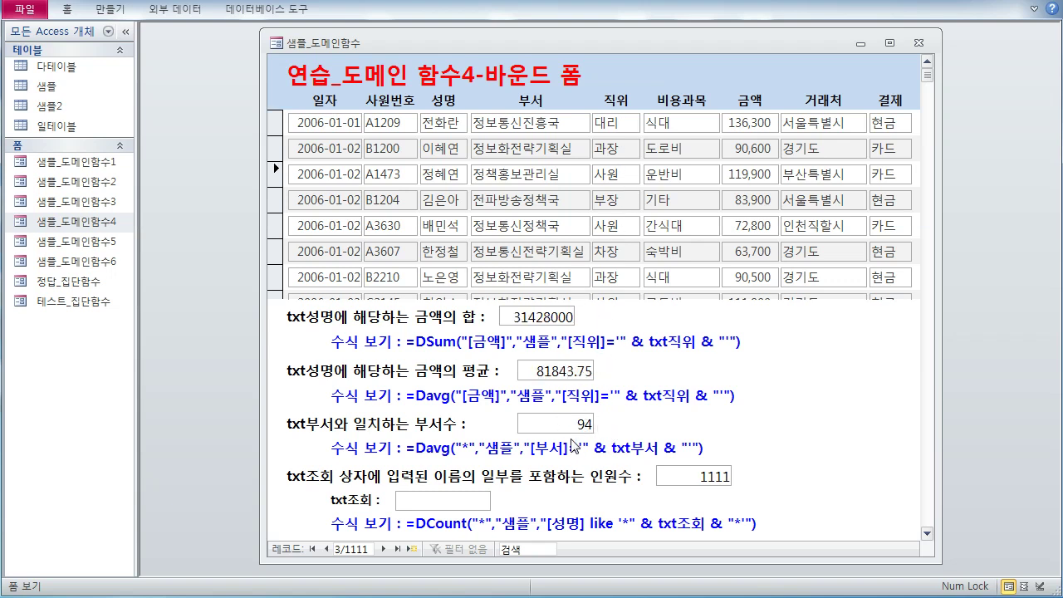
{"action": "left_click", "coordinate": [630, 199]}
{"action": "left_click", "coordinate": [629, 222]}
{"action": "left_click", "coordinate": [626, 179]}
{"action": "left_click", "coordinate": [622, 150]}
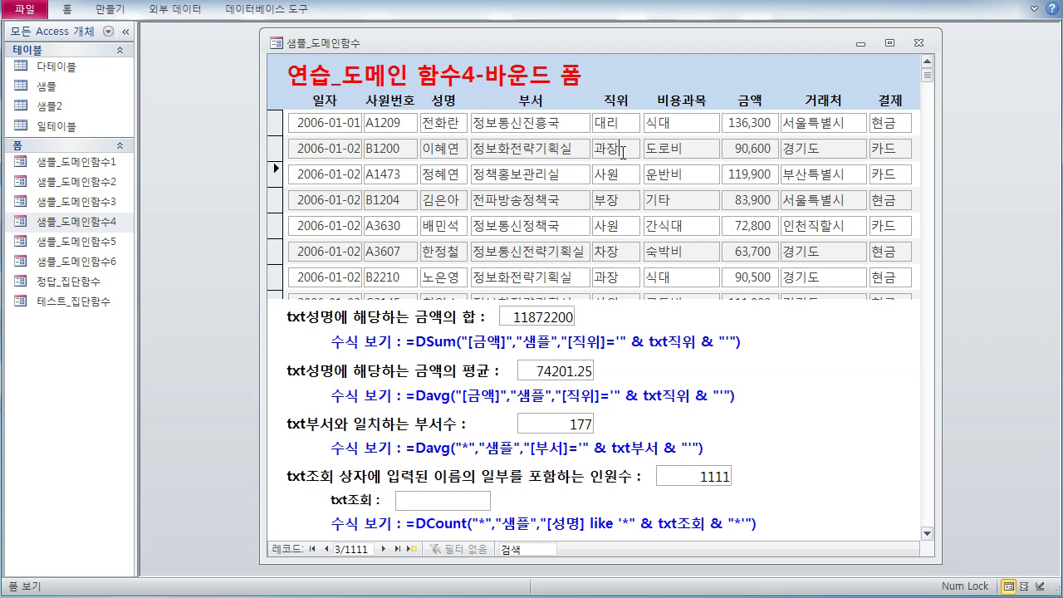
{"action": "left_click", "coordinate": [625, 123]}
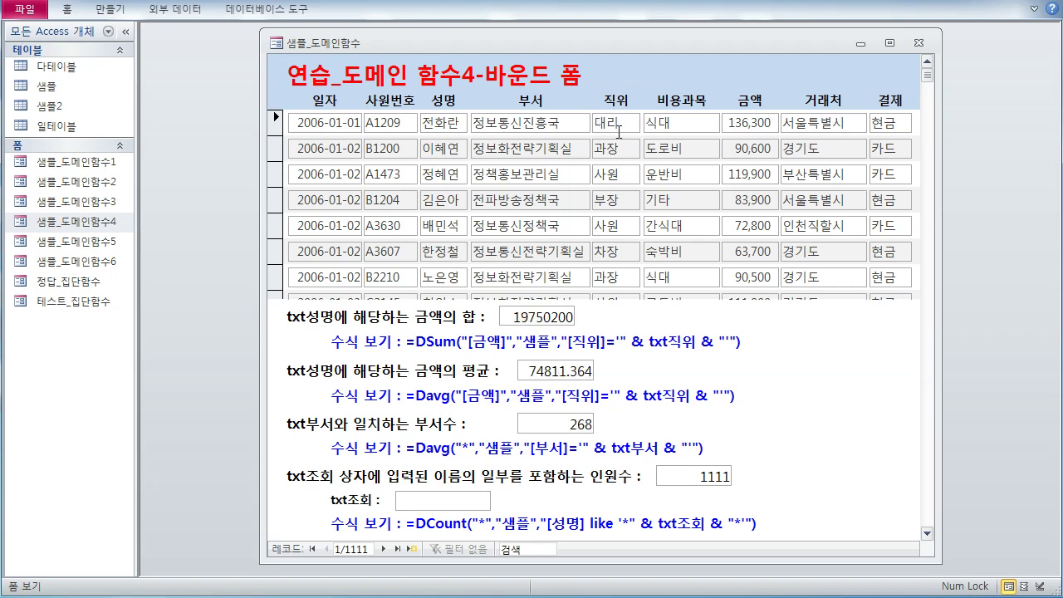
{"action": "left_click", "coordinate": [630, 280]}
{"action": "left_click", "coordinate": [626, 251]}
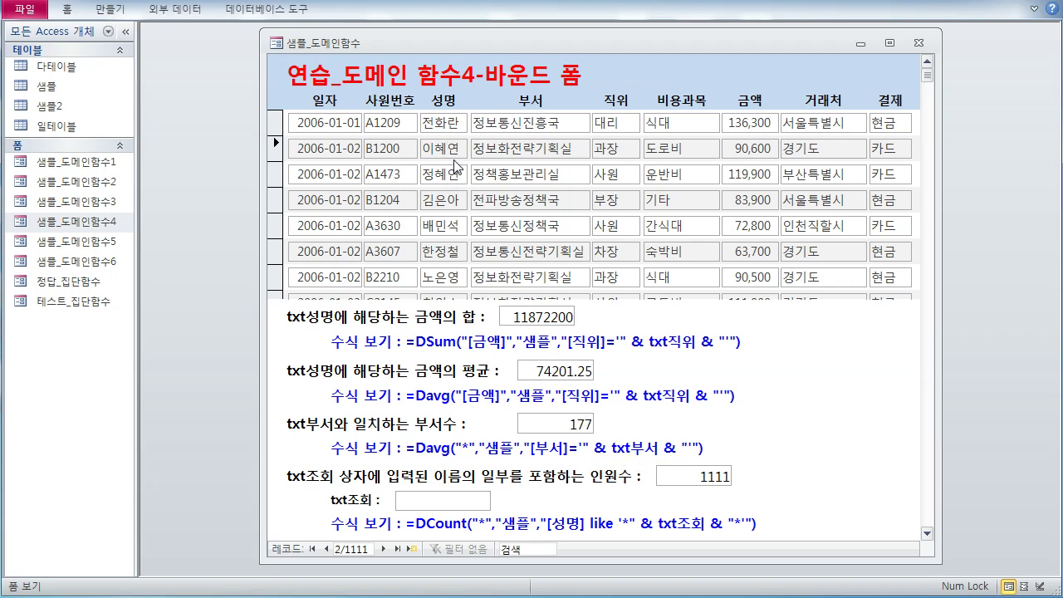
Go through the 성명 fields of the first five records to check the calculated results for each one
{"action": "left_click", "coordinate": [453, 122]}
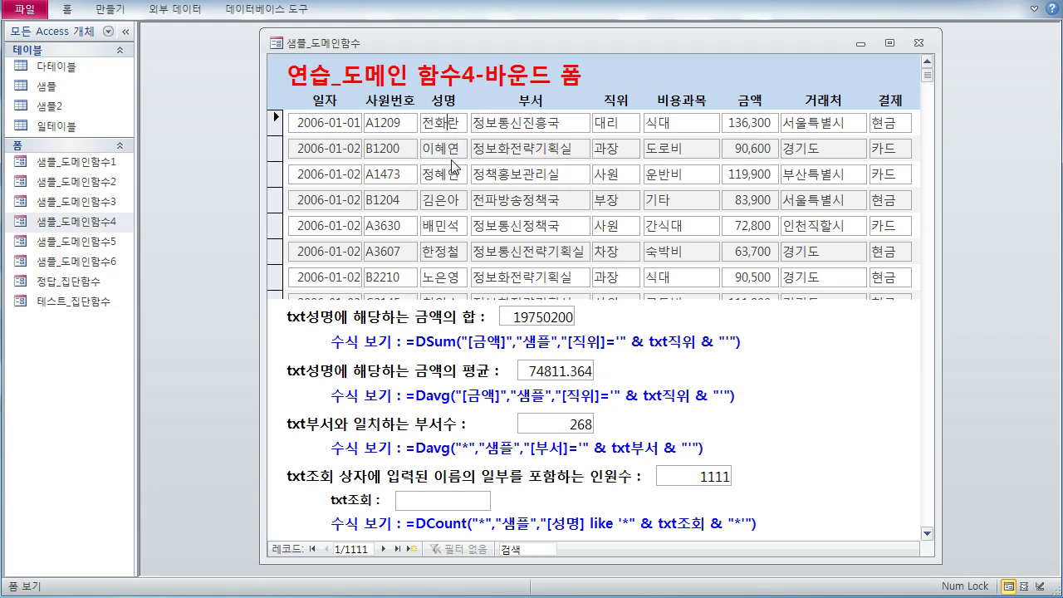
{"action": "left_click", "coordinate": [451, 159]}
{"action": "left_click", "coordinate": [452, 151]}
{"action": "left_click", "coordinate": [453, 176]}
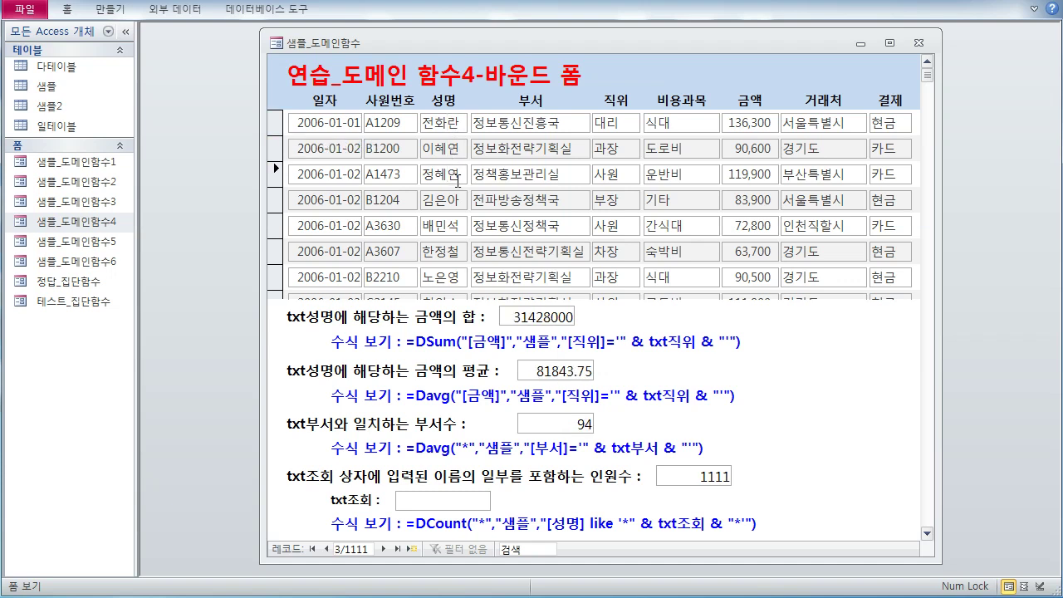
{"action": "left_click", "coordinate": [448, 200]}
{"action": "left_click", "coordinate": [442, 236]}
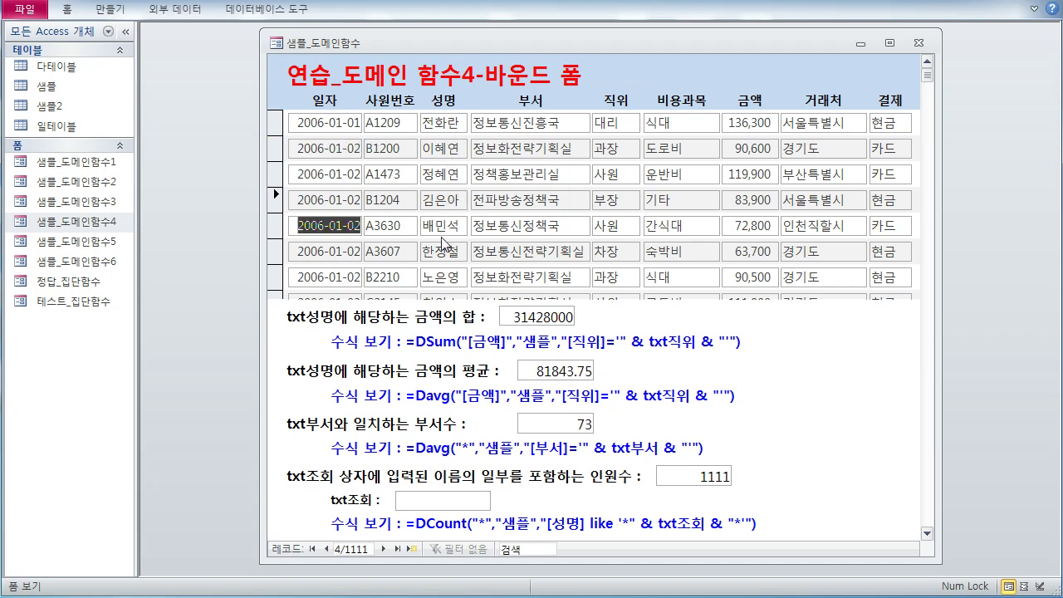
{"action": "left_click", "coordinate": [444, 224]}
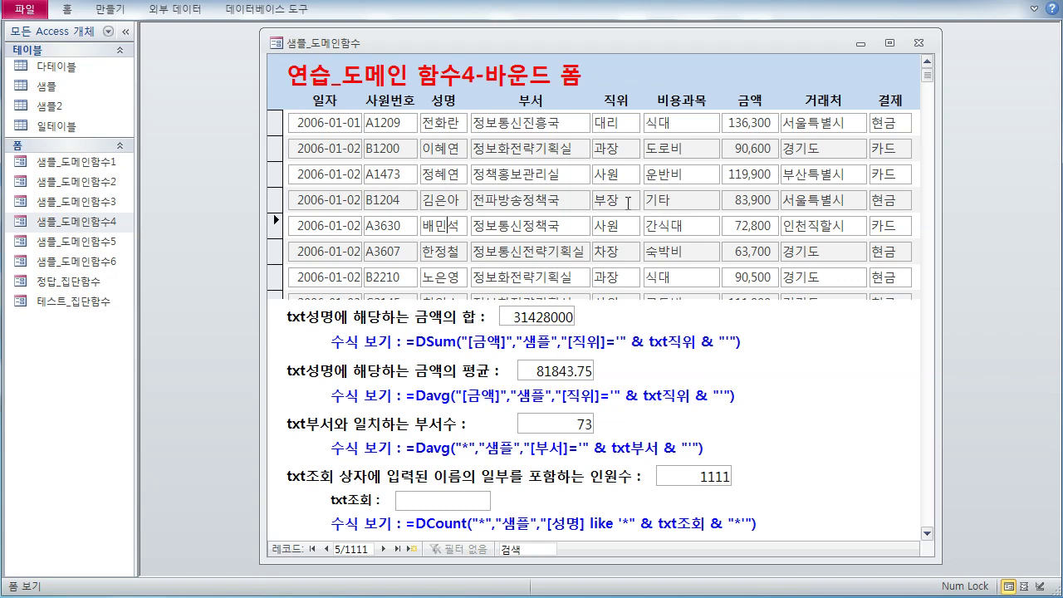
Select the 직위 field of the fourth and third records and the third record's 부서 field to compare the txt직위 and txt부서 results
{"action": "left_click", "coordinate": [622, 203]}
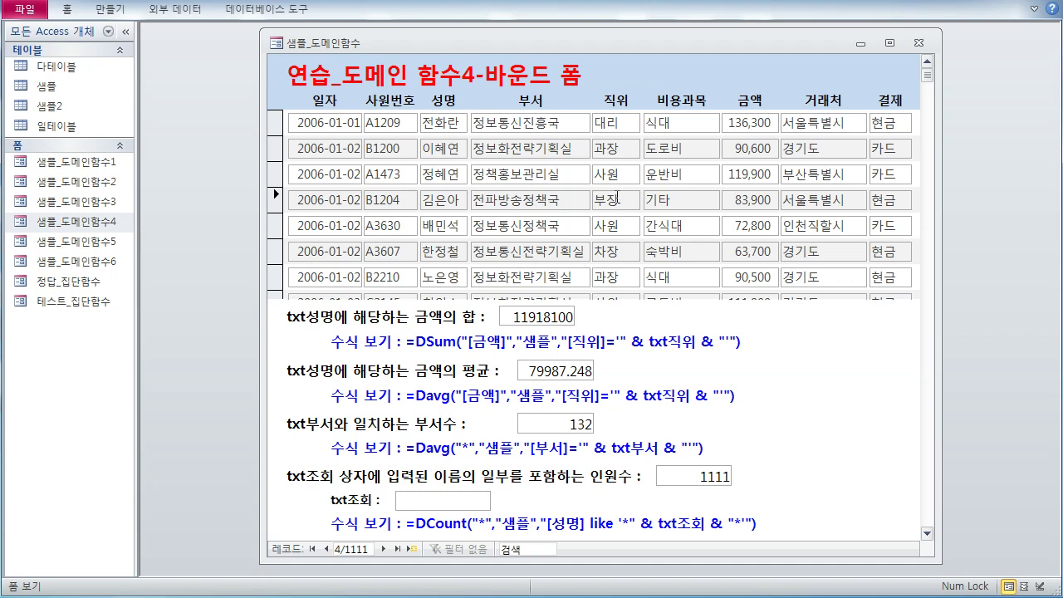
{"action": "left_click", "coordinate": [618, 172]}
{"action": "left_click", "coordinate": [541, 175]}
{"action": "left_click", "coordinate": [548, 176]}
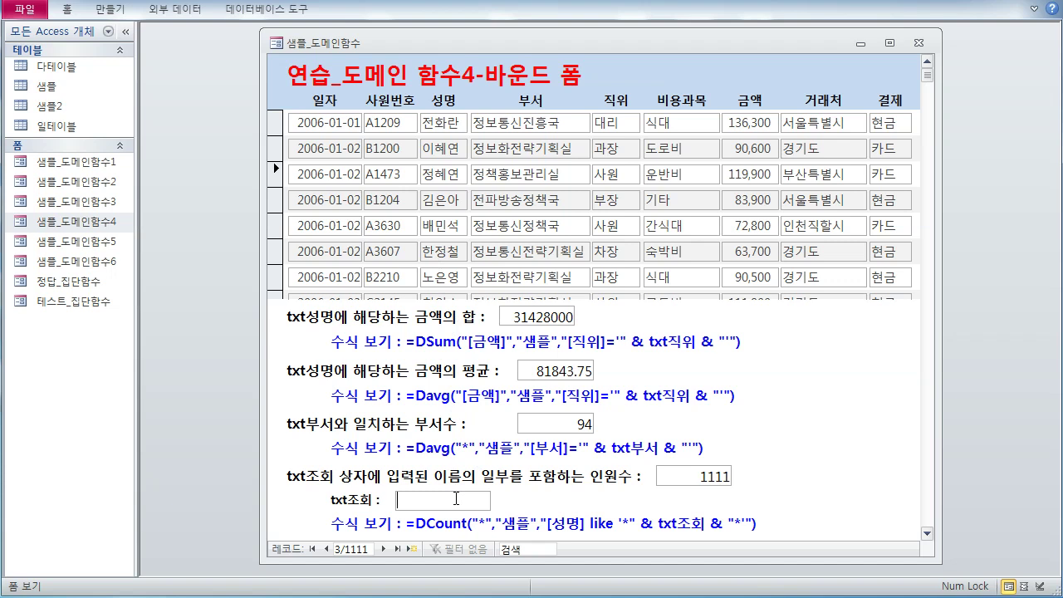
Query the txt조회 box by a given name, replacing it with a full name, to examine the DCount result for each
{"action": "type", "text": "화라"}
{"action": "key", "text": "Return"}
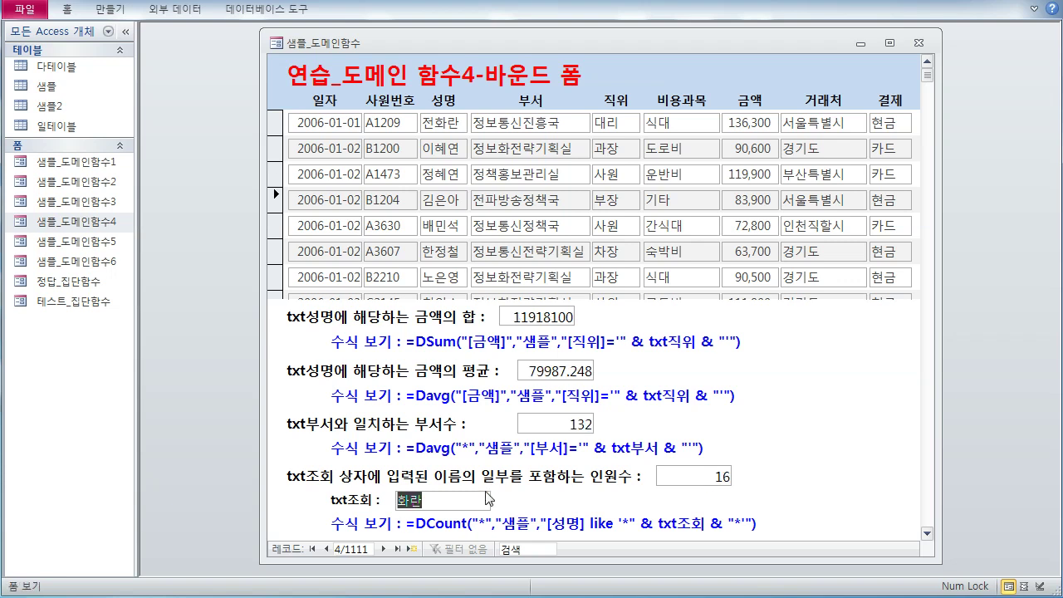
{"action": "left_click", "coordinate": [431, 504]}
{"action": "left_click_drag", "start_coordinate": [441, 502], "coordinate": [403, 504]}
{"action": "type", "text": "이혜연"}
{"action": "key", "text": "Return"}
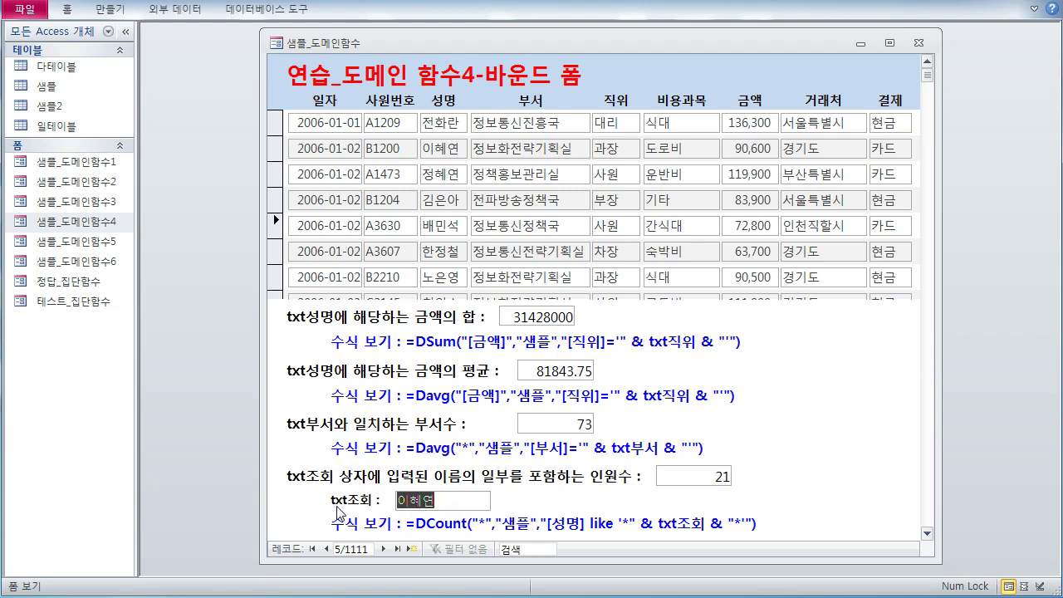
Replace the full name in txt조회 with only its given-name part to compare the number of matching people
{"action": "type", "text": "ㅎ"}
{"action": "type", "text": "연"}
{"action": "key", "text": "Return"}
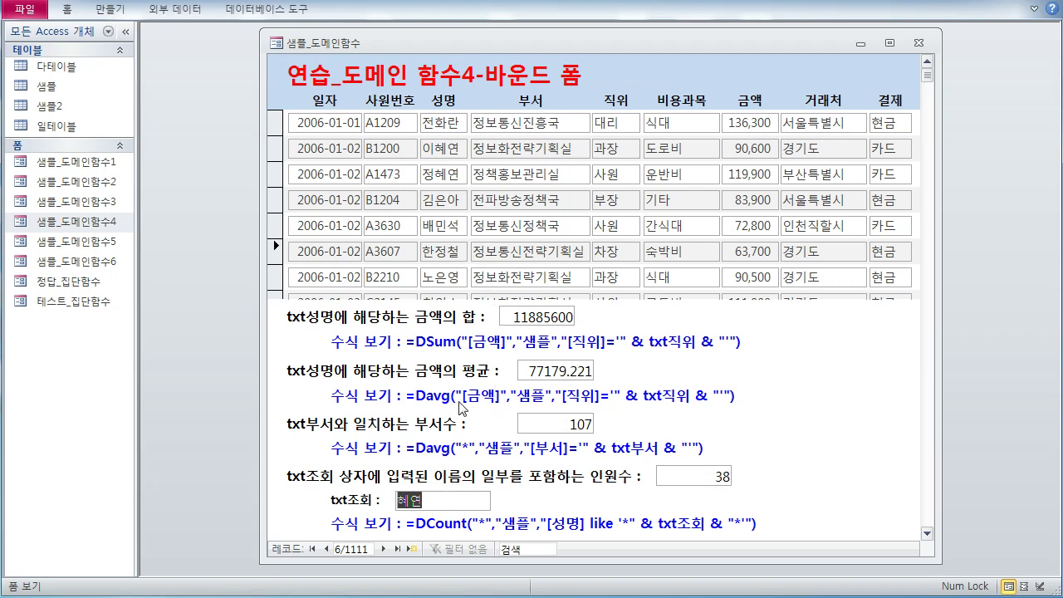
Switch the form to design view and view the full DCount control source of the txt부서 count box in the zoom window
{"action": "right_click", "coordinate": [460, 44]}
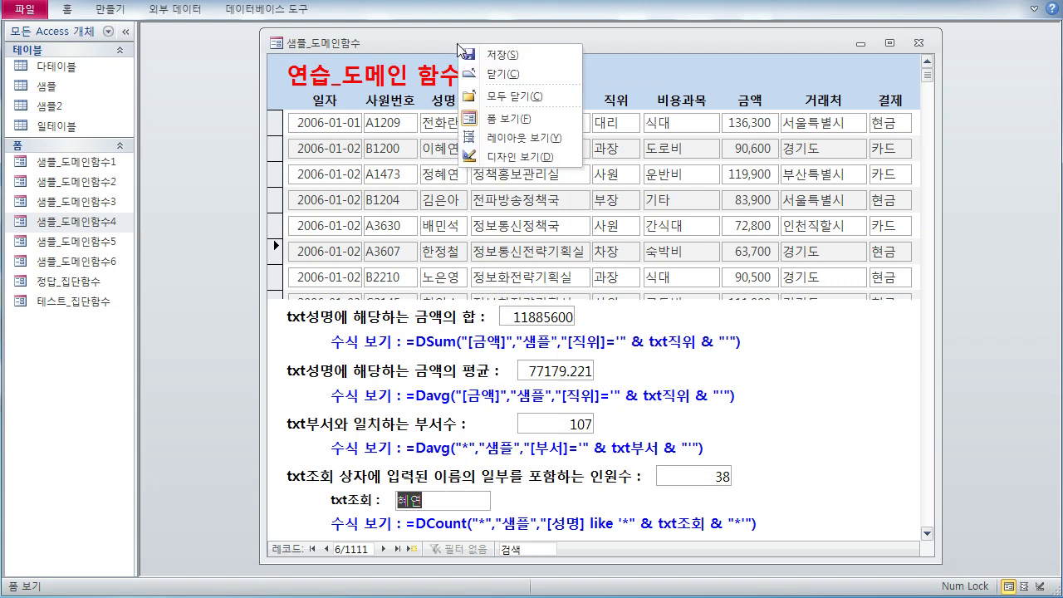
{"action": "left_click", "coordinate": [505, 156]}
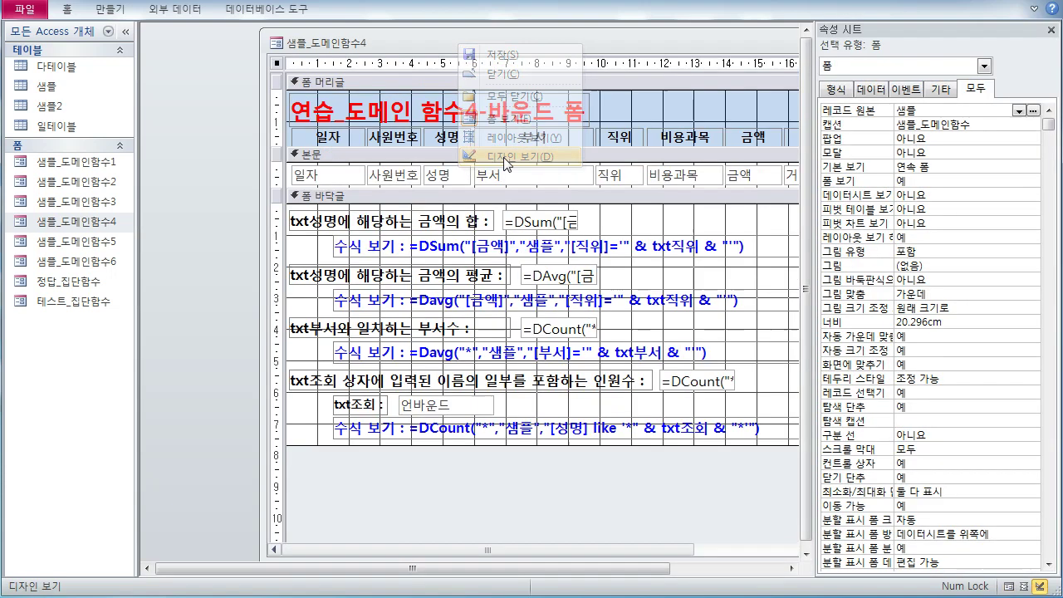
{"action": "left_click", "coordinate": [571, 331]}
{"action": "left_click", "coordinate": [981, 119]}
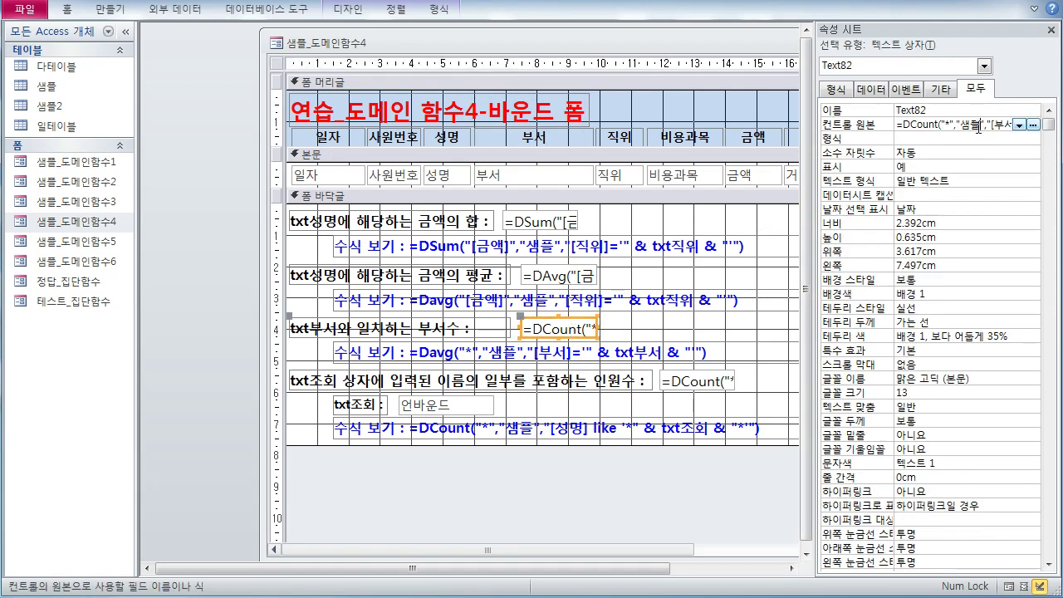
{"action": "key", "text": "shift+F2"}
{"action": "key", "text": "End"}
{"action": "left_click", "coordinate": [696, 184]}
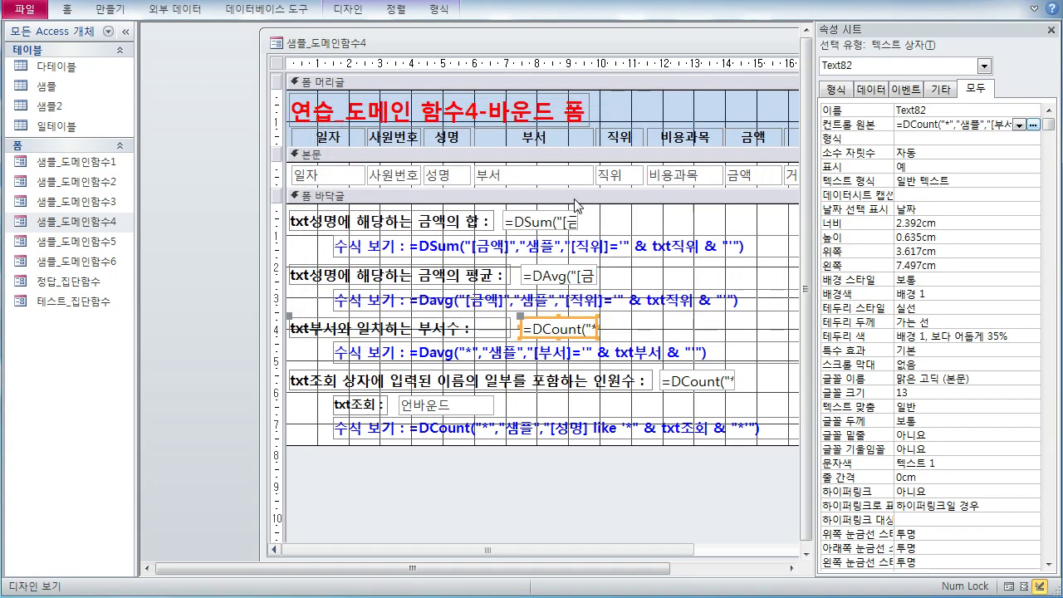
Select the 부서, 성명 and unbound txt조회 text boxes in turn to check their names and control sources
{"action": "left_click", "coordinate": [546, 176]}
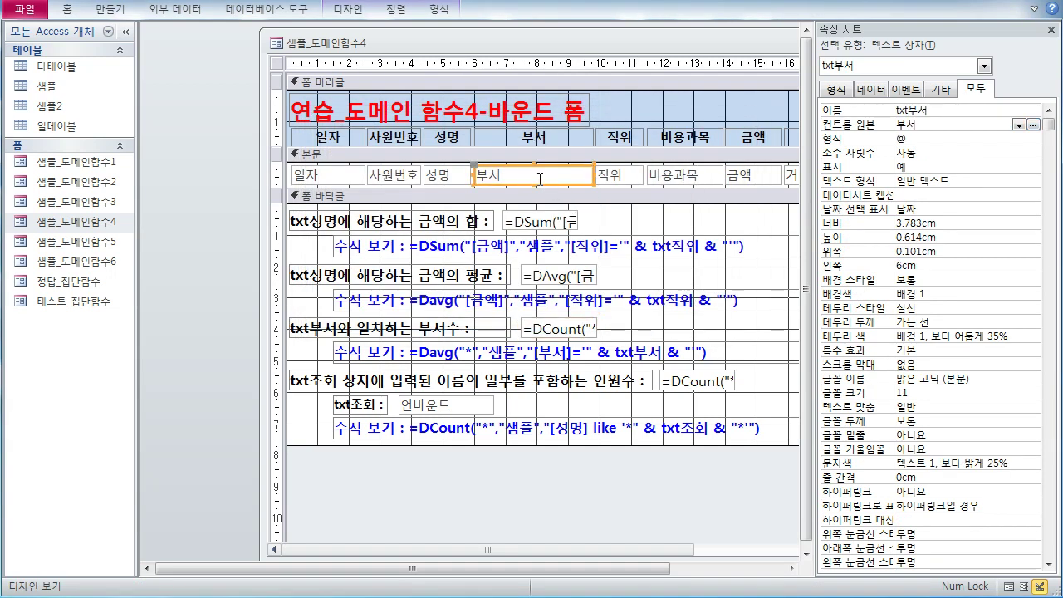
{"action": "left_click", "coordinate": [446, 175]}
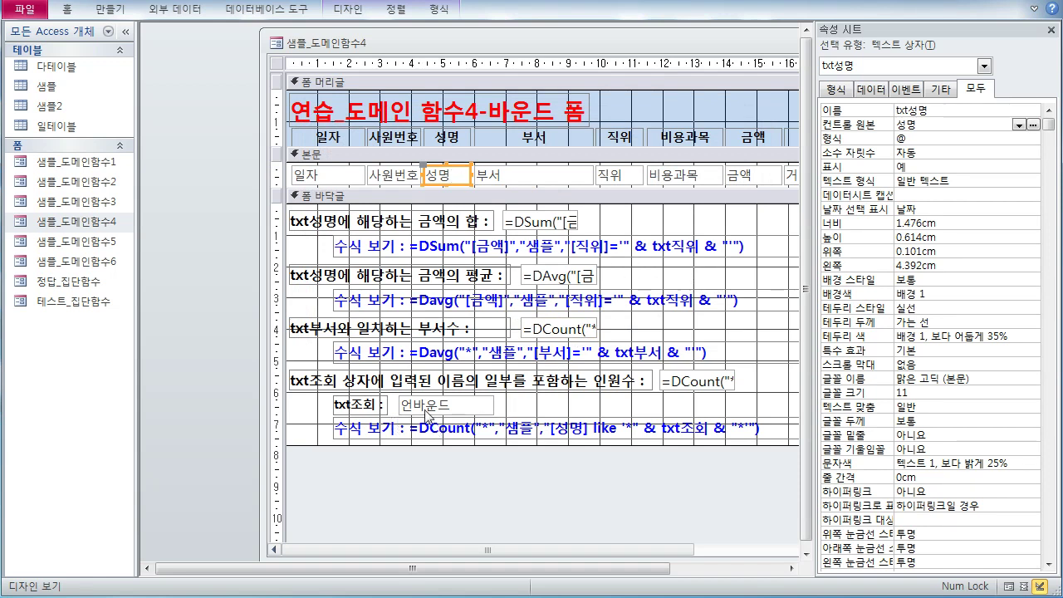
{"action": "left_click", "coordinate": [440, 406]}
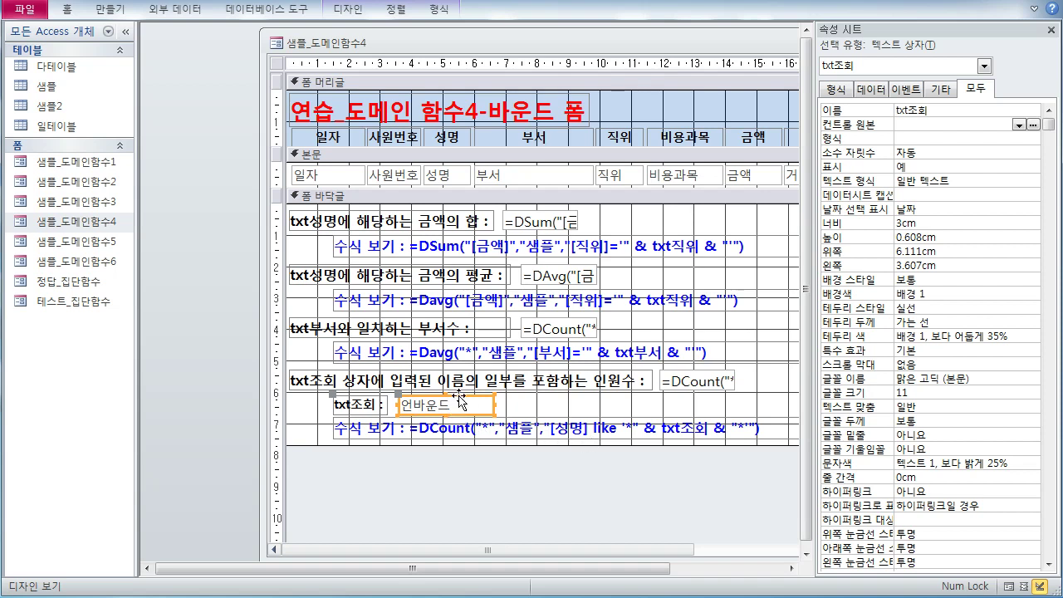
Return the form to form view and select the sum, average and department-count boxes to examine their calculated values
{"action": "right_click", "coordinate": [407, 43]}
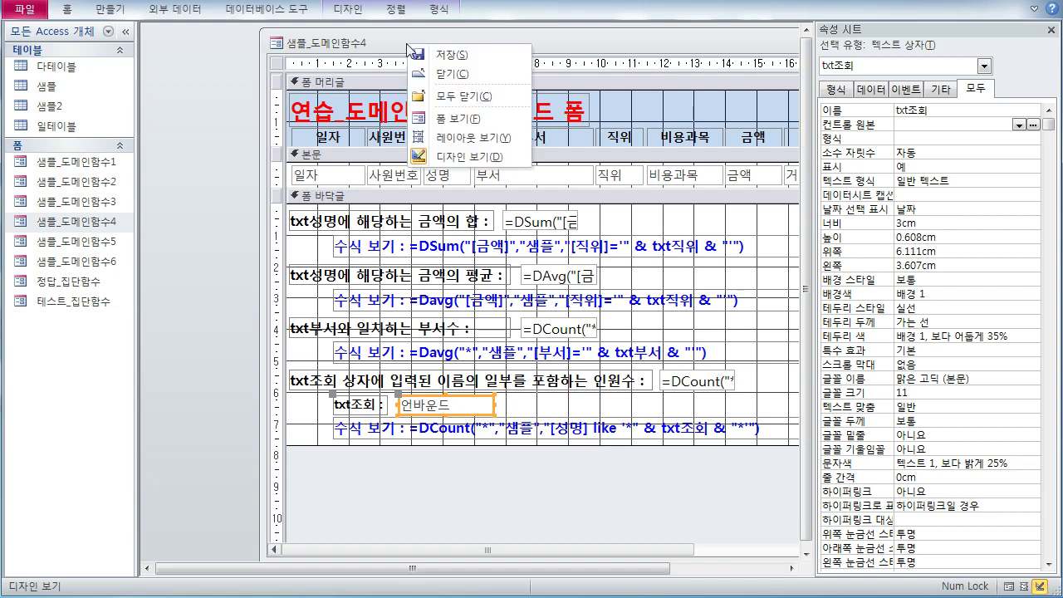
{"action": "left_click", "coordinate": [439, 119]}
{"action": "left_click", "coordinate": [541, 321]}
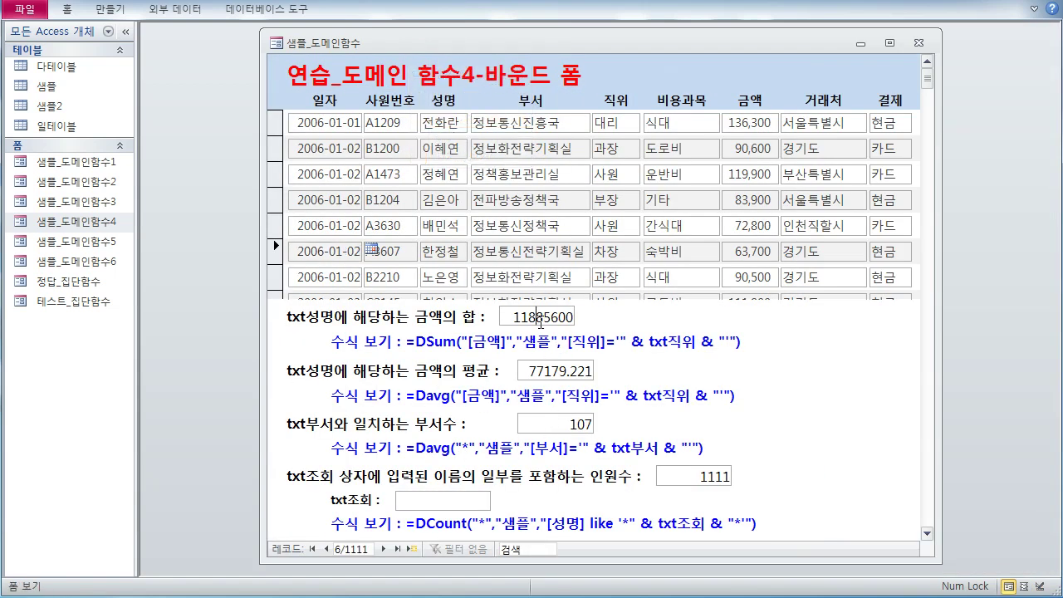
{"action": "left_click", "coordinate": [545, 366]}
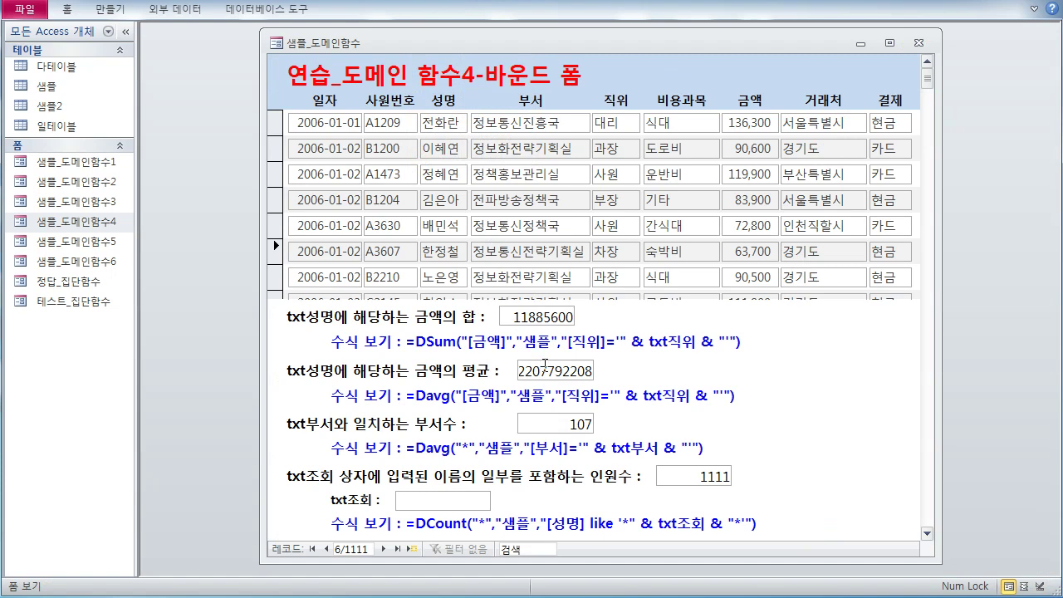
{"action": "left_click", "coordinate": [577, 424]}
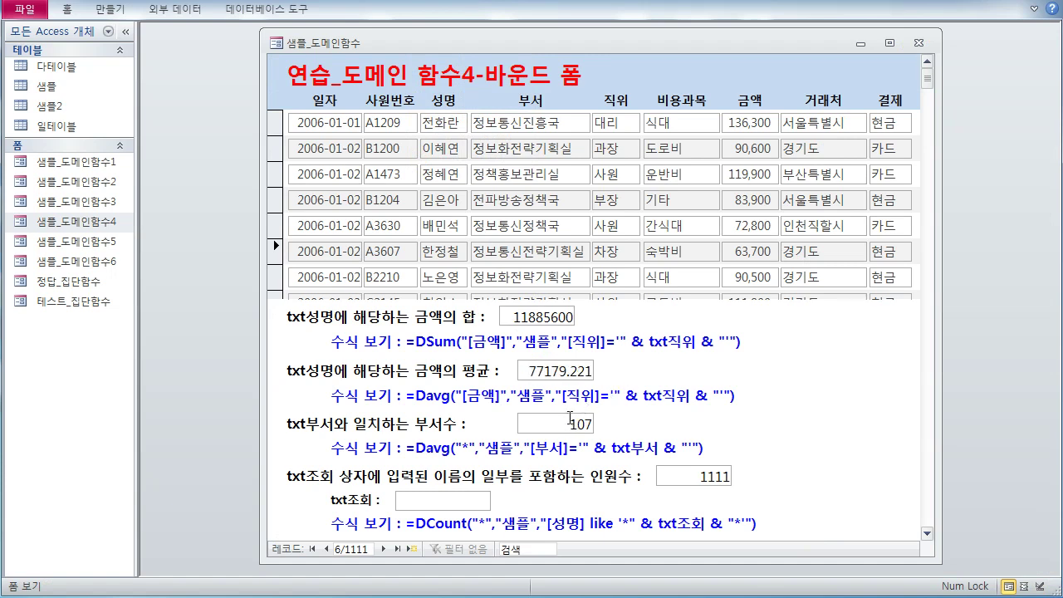
{"action": "left_click", "coordinate": [565, 373]}
{"action": "left_click", "coordinate": [567, 316]}
{"action": "mouse_move", "coordinate": [294, 349]}
{"action": "left_mouse_down"}
{"action": "mouse_move", "coordinate": [752, 339]}
{"action": "mouse_move", "coordinate": [778, 299]}
{"action": "left_mouse_up"}
{"action": "left_click_drag", "start_coordinate": [753, 342], "coordinate": [760, 465]}
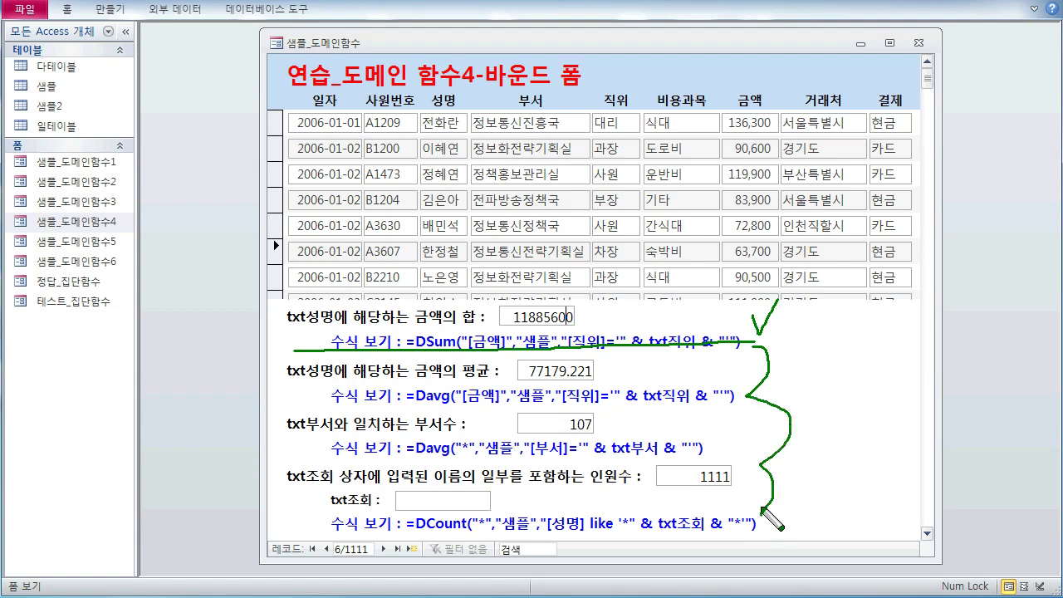
{"action": "key", "text": "Escape"}
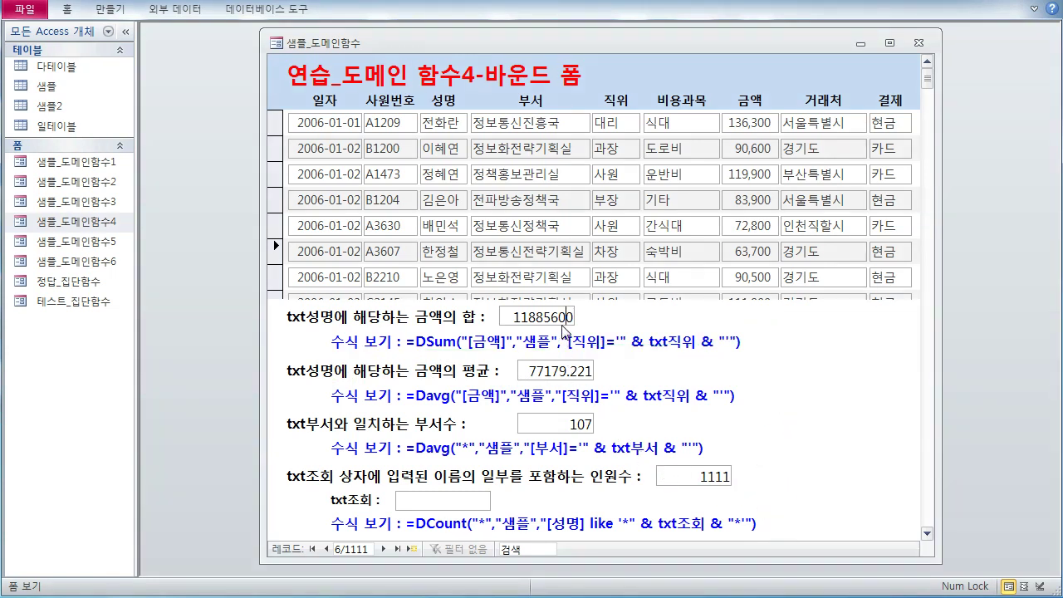
Select the 직위 and 부서 fields across the second to fifth records to examine how the calculated results follow the current record
{"action": "left_click", "coordinate": [615, 181]}
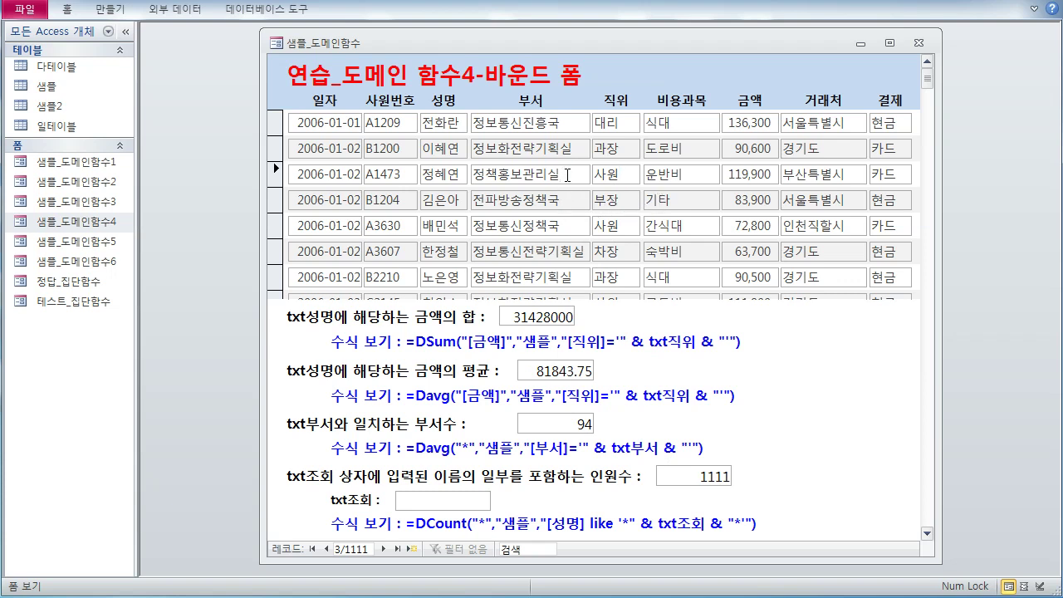
{"action": "left_click", "coordinate": [567, 150]}
{"action": "left_click", "coordinate": [566, 180]}
{"action": "left_click", "coordinate": [564, 152]}
{"action": "left_click", "coordinate": [567, 221]}
{"action": "left_click", "coordinate": [607, 208]}
{"action": "left_click", "coordinate": [586, 223]}
{"action": "left_click_drag", "start_coordinate": [813, 359], "coordinate": [824, 367]}
{"action": "mouse_move", "coordinate": [833, 355]}
{"action": "left_mouse_down"}
{"action": "mouse_move", "coordinate": [838, 397]}
{"action": "mouse_move", "coordinate": [862, 362]}
{"action": "mouse_move", "coordinate": [915, 376]}
{"action": "left_mouse_up"}
{"action": "mouse_move", "coordinate": [927, 359]}
{"action": "left_mouse_down"}
{"action": "mouse_move", "coordinate": [944, 383]}
{"action": "mouse_move", "coordinate": [994, 374]}
{"action": "left_mouse_up"}
{"action": "left_click_drag", "start_coordinate": [979, 380], "coordinate": [1007, 380]}
{"action": "left_click_drag", "start_coordinate": [993, 382], "coordinate": [1010, 360]}
{"action": "left_click_drag", "start_coordinate": [1003, 362], "coordinate": [1014, 364]}
{"action": "left_click_drag", "start_coordinate": [1015, 358], "coordinate": [1021, 385]}
{"action": "mouse_move", "coordinate": [937, 392]}
{"action": "left_mouse_down"}
{"action": "mouse_move", "coordinate": [904, 430]}
{"action": "mouse_move", "coordinate": [927, 423]}
{"action": "mouse_move", "coordinate": [895, 450]}
{"action": "left_mouse_up"}
{"action": "mouse_move", "coordinate": [893, 435]}
{"action": "left_mouse_down"}
{"action": "mouse_move", "coordinate": [881, 451]}
{"action": "mouse_move", "coordinate": [894, 471]}
{"action": "mouse_move", "coordinate": [855, 503]}
{"action": "mouse_move", "coordinate": [877, 490]}
{"action": "mouse_move", "coordinate": [872, 498]}
{"action": "mouse_move", "coordinate": [905, 507]}
{"action": "mouse_move", "coordinate": [925, 497]}
{"action": "mouse_move", "coordinate": [937, 508]}
{"action": "mouse_move", "coordinate": [959, 495]}
{"action": "mouse_move", "coordinate": [993, 502]}
{"action": "left_mouse_up"}
{"action": "left_click", "coordinate": [1013, 495]}
{"action": "left_click", "coordinate": [1014, 505]}
{"action": "mouse_move", "coordinate": [873, 532]}
{"action": "left_mouse_down"}
{"action": "mouse_move", "coordinate": [909, 547]}
{"action": "mouse_move", "coordinate": [968, 528]}
{"action": "mouse_move", "coordinate": [965, 546]}
{"action": "left_mouse_up"}
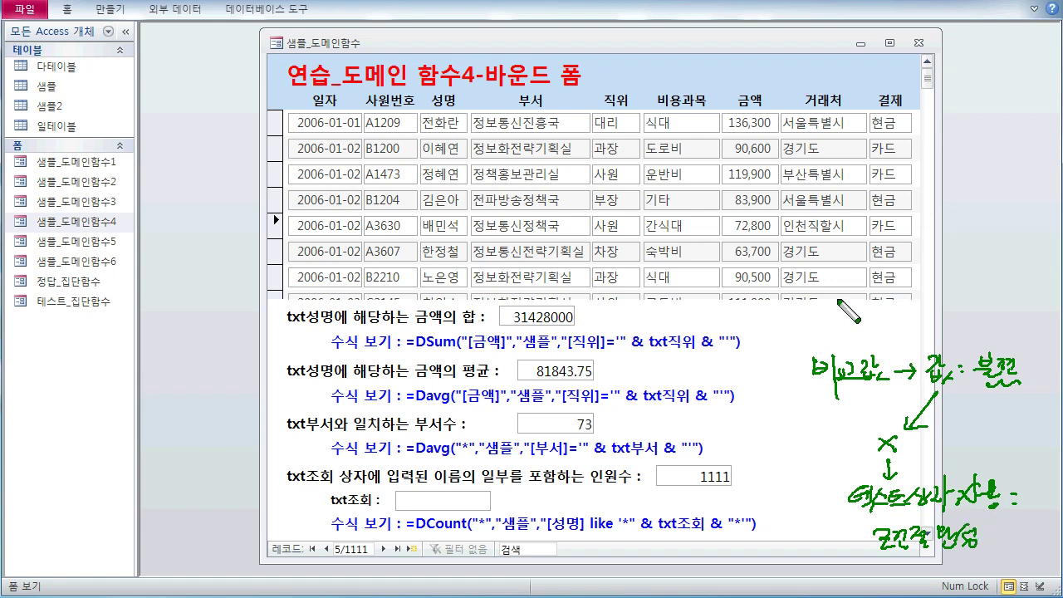
{"action": "left_click_drag", "start_coordinate": [850, 505], "coordinate": [995, 504]}
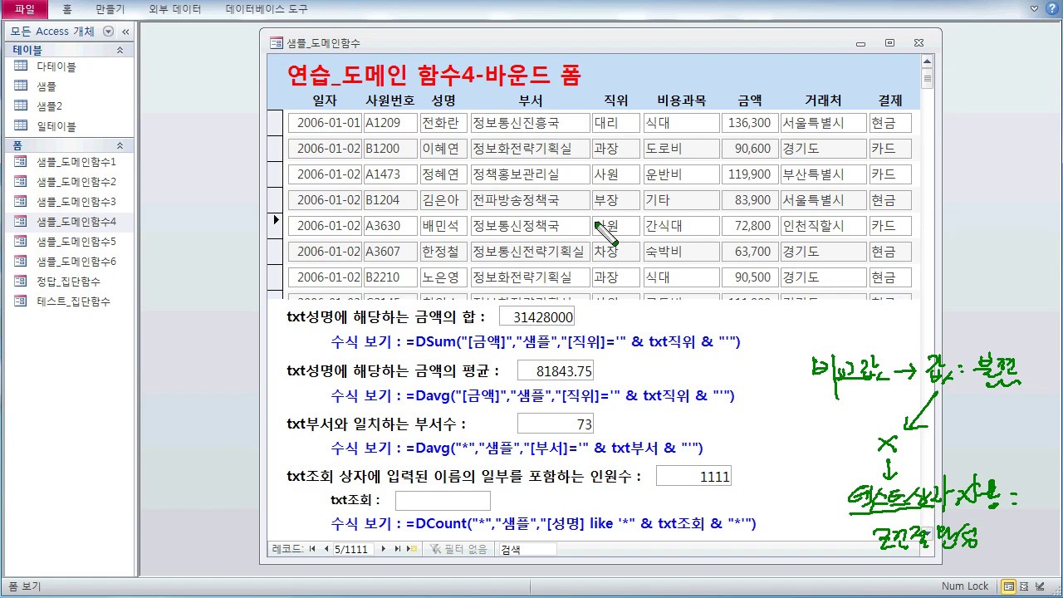
{"action": "mouse_move", "coordinate": [621, 156]}
{"action": "left_mouse_down"}
{"action": "mouse_move", "coordinate": [597, 184]}
{"action": "mouse_move", "coordinate": [628, 176]}
{"action": "mouse_move", "coordinate": [661, 196]}
{"action": "mouse_move", "coordinate": [686, 191]}
{"action": "mouse_move", "coordinate": [702, 199]}
{"action": "mouse_move", "coordinate": [696, 214]}
{"action": "mouse_move", "coordinate": [725, 194]}
{"action": "mouse_move", "coordinate": [738, 208]}
{"action": "mouse_move", "coordinate": [760, 192]}
{"action": "mouse_move", "coordinate": [772, 214]}
{"action": "mouse_move", "coordinate": [781, 190]}
{"action": "left_mouse_up"}
{"action": "left_click_drag", "start_coordinate": [616, 211], "coordinate": [770, 211]}
{"action": "mouse_move", "coordinate": [449, 489]}
{"action": "left_mouse_down"}
{"action": "mouse_move", "coordinate": [455, 502]}
{"action": "mouse_move", "coordinate": [526, 502]}
{"action": "left_mouse_up"}
{"action": "left_click_drag", "start_coordinate": [514, 497], "coordinate": [674, 503]}
{"action": "mouse_move", "coordinate": [535, 517]}
{"action": "left_mouse_down"}
{"action": "mouse_move", "coordinate": [685, 511]}
{"action": "mouse_move", "coordinate": [530, 485]}
{"action": "mouse_move", "coordinate": [528, 515]}
{"action": "left_mouse_up"}
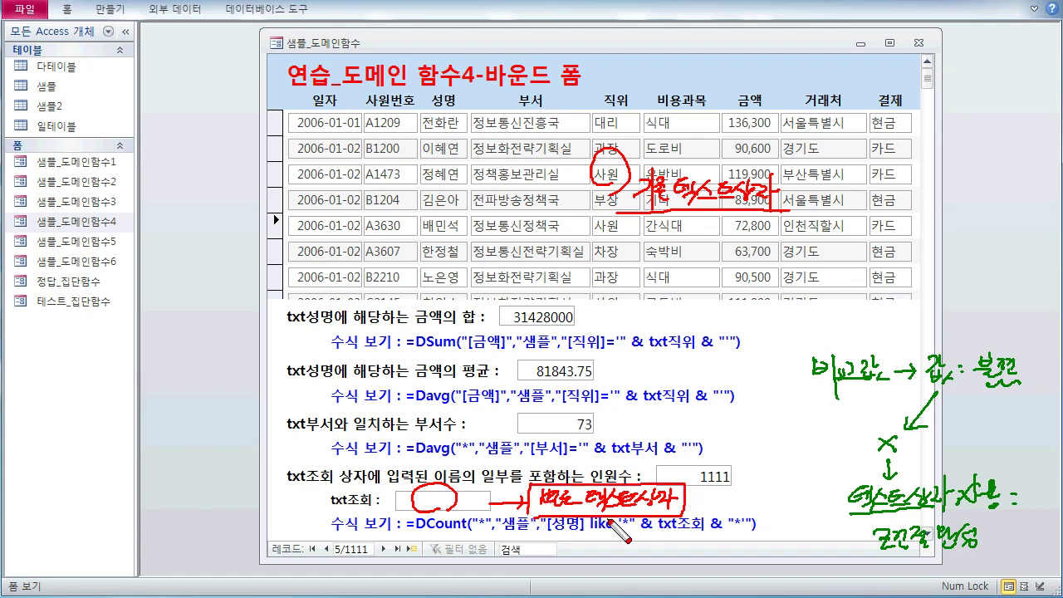
{"action": "left_click_drag", "start_coordinate": [625, 223], "coordinate": [623, 241]}
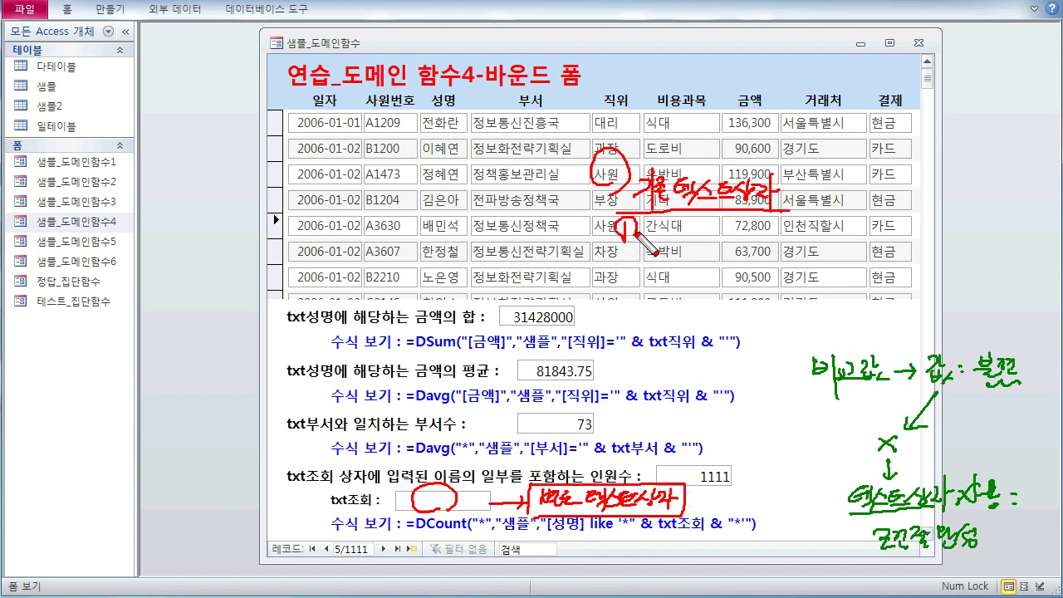
{"action": "left_click_drag", "start_coordinate": [466, 480], "coordinate": [479, 456]}
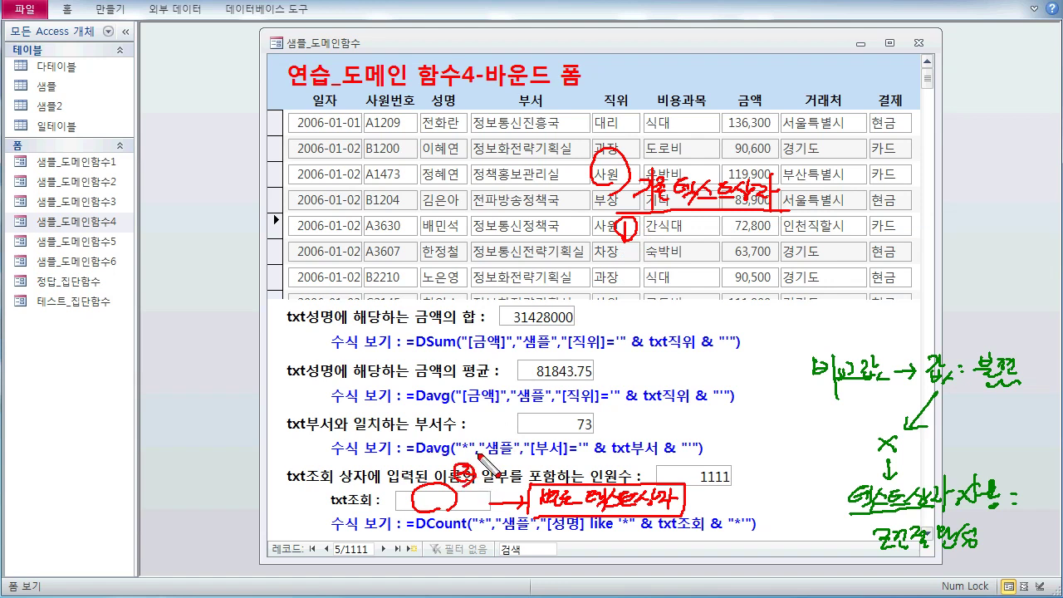